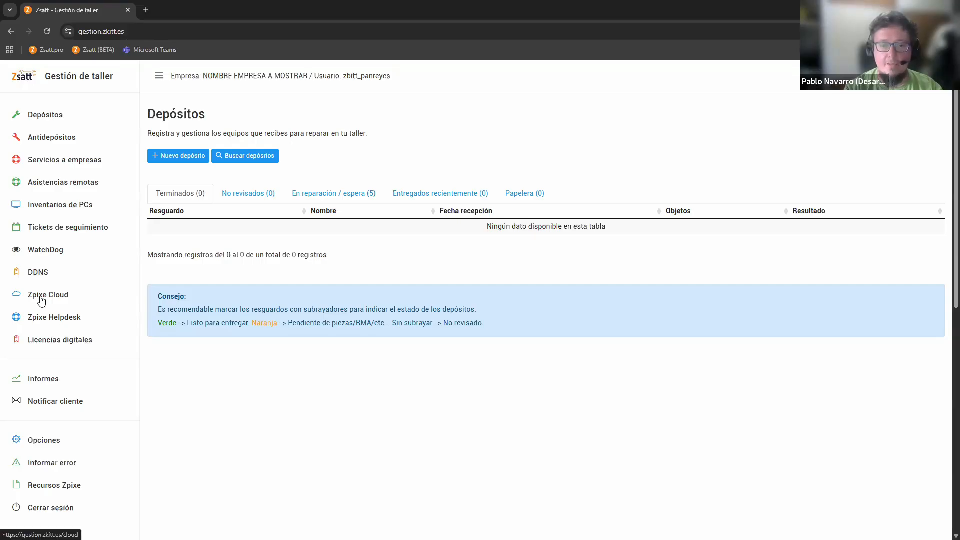
Start a new Zpixe Cloud session and name it "Reinstalar W11 prueba portátil"
click(41, 299)
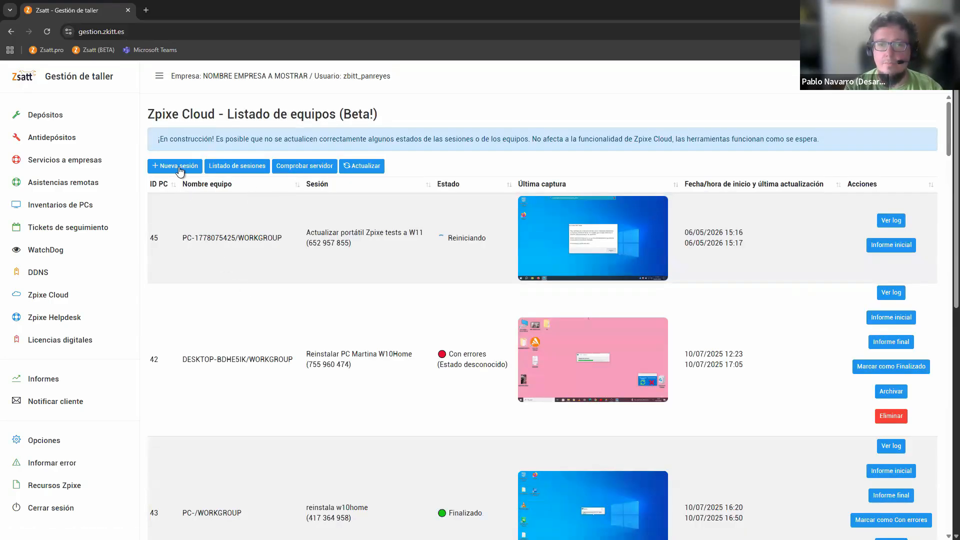
click(180, 169)
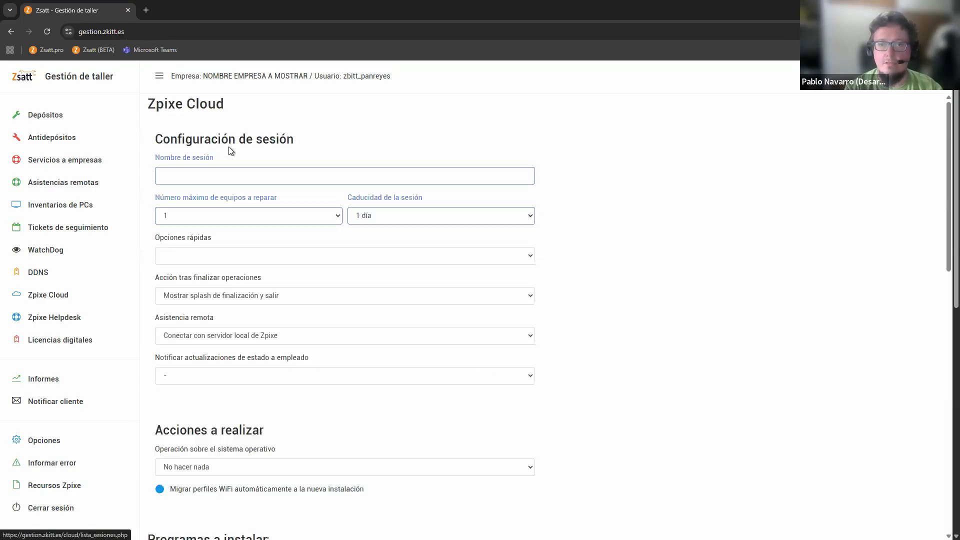
click(218, 180)
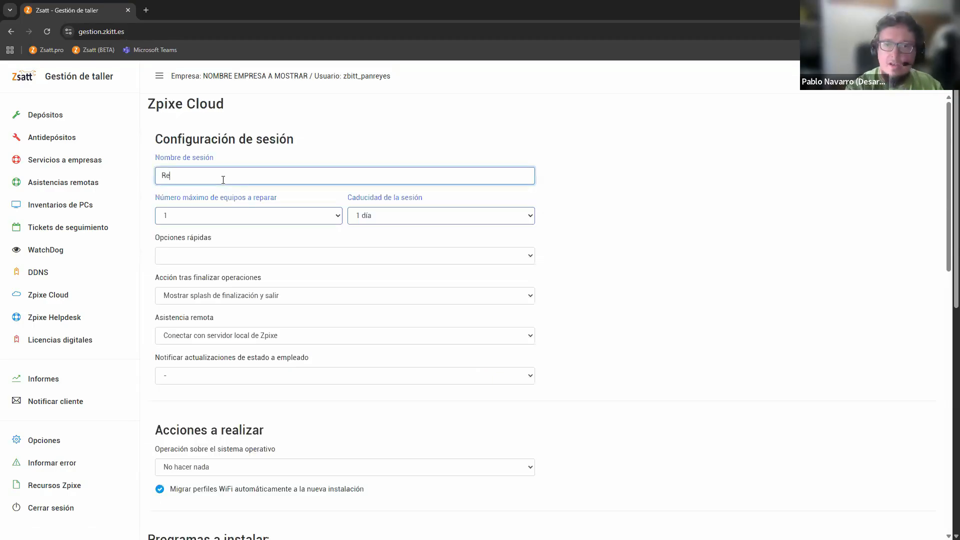
text(Res)
key(BackSpace)
text(instalar W11 prueba portátil)
key(Tab)
Check the choices for the maximum number of computers to repair and for the session expiry
click(283, 217)
click(294, 197)
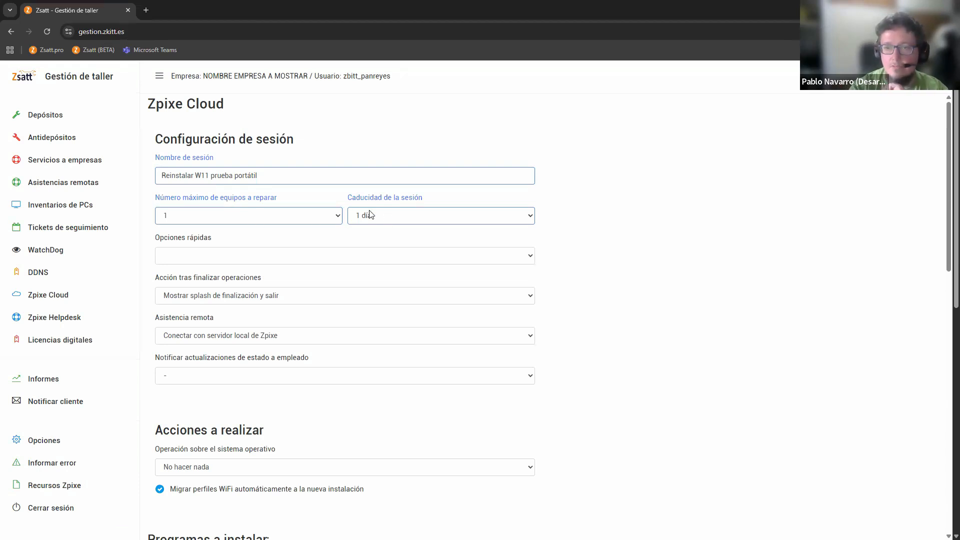
click(382, 220)
click(617, 189)
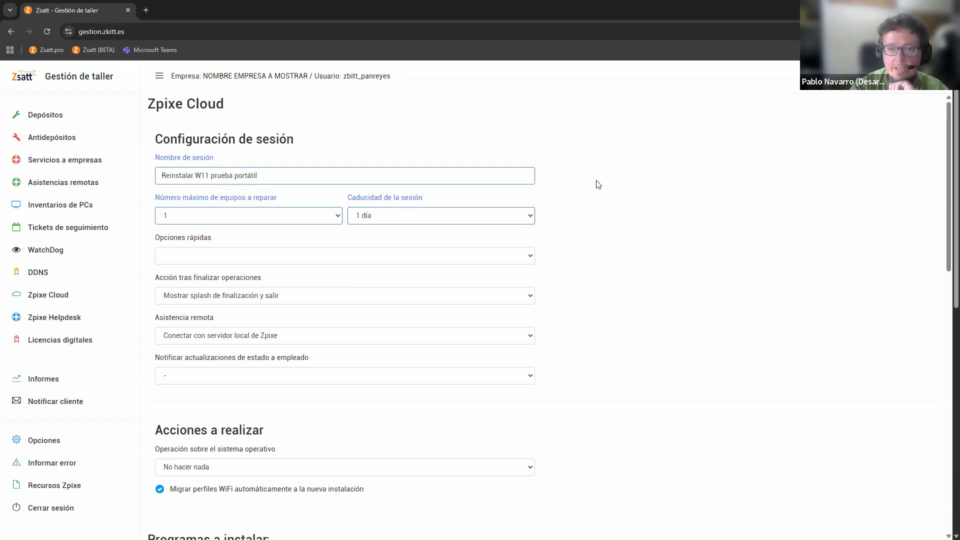
Set the session's quick option to "Reinstalar Windows con programas esenciales"
scroll(205, 185, down, 1)
click(205, 205)
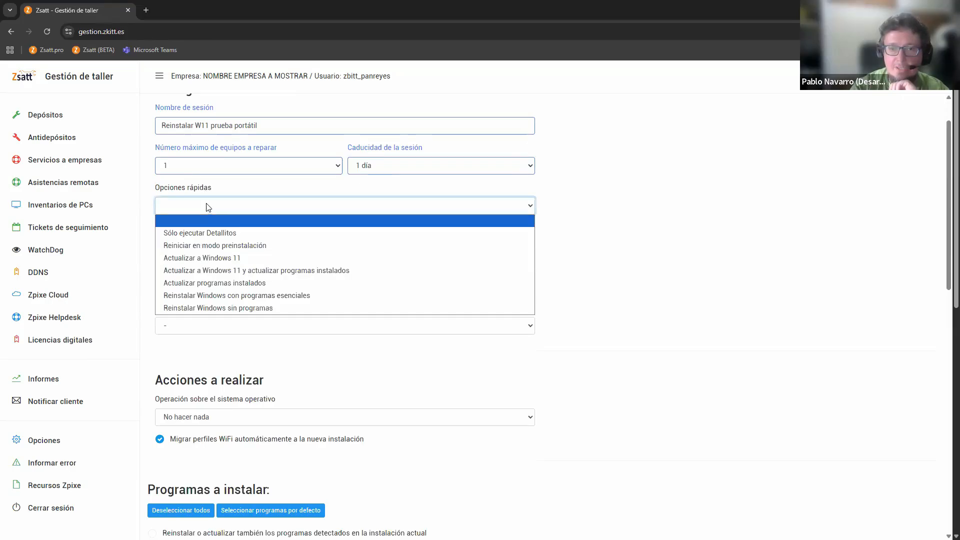
click(214, 205)
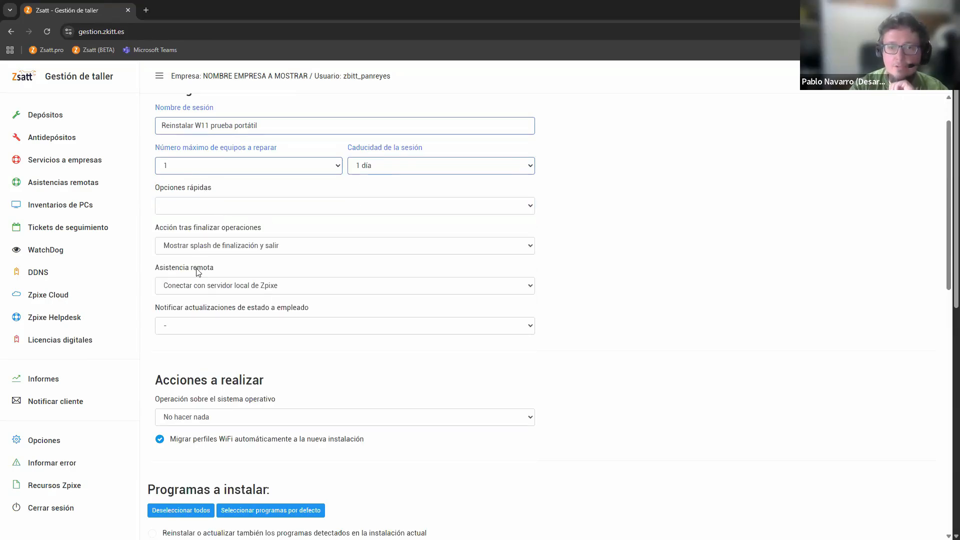
click(206, 212)
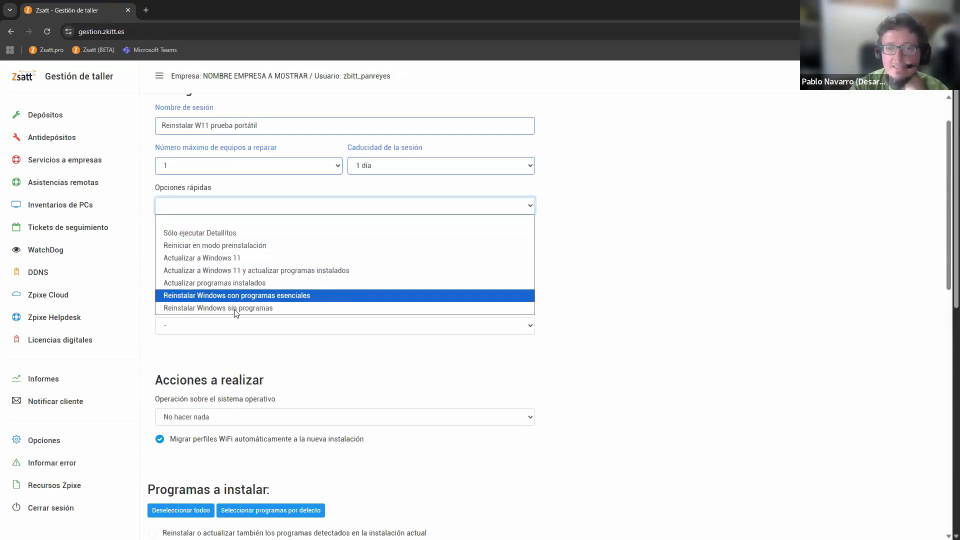
click(254, 296)
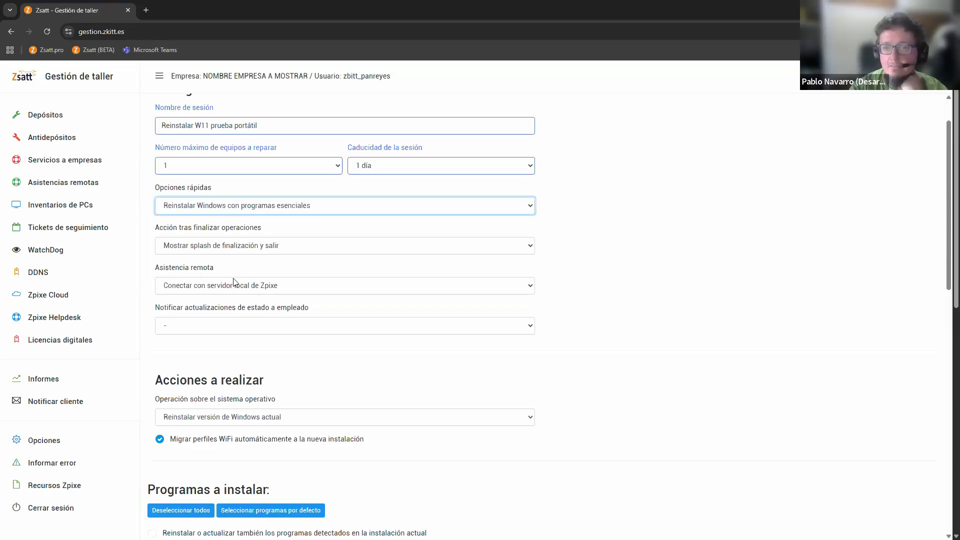
click(774, 236)
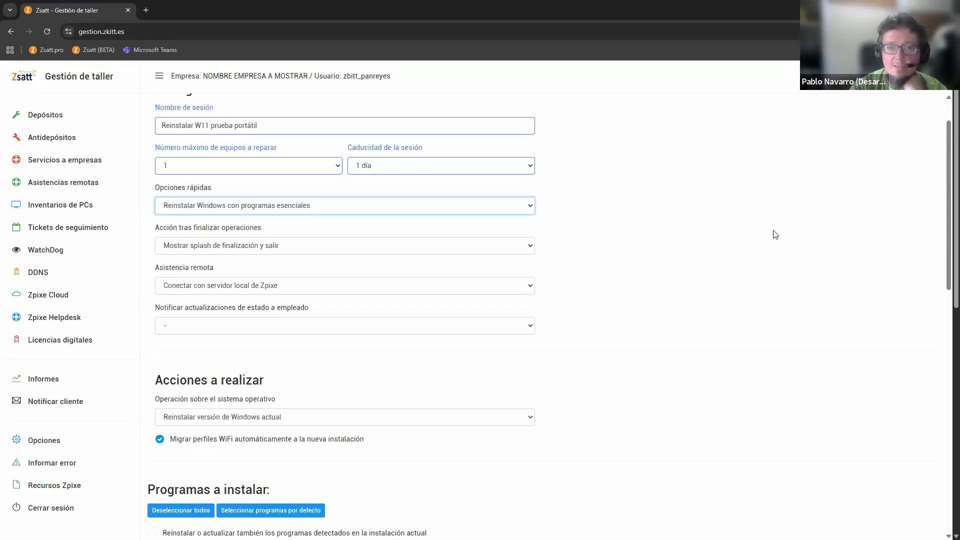
Keep remote assistance on "Conectar con servidor local de Zpixe" and choose the employee who receives status update notifications
scroll(689, 242, down, 6)
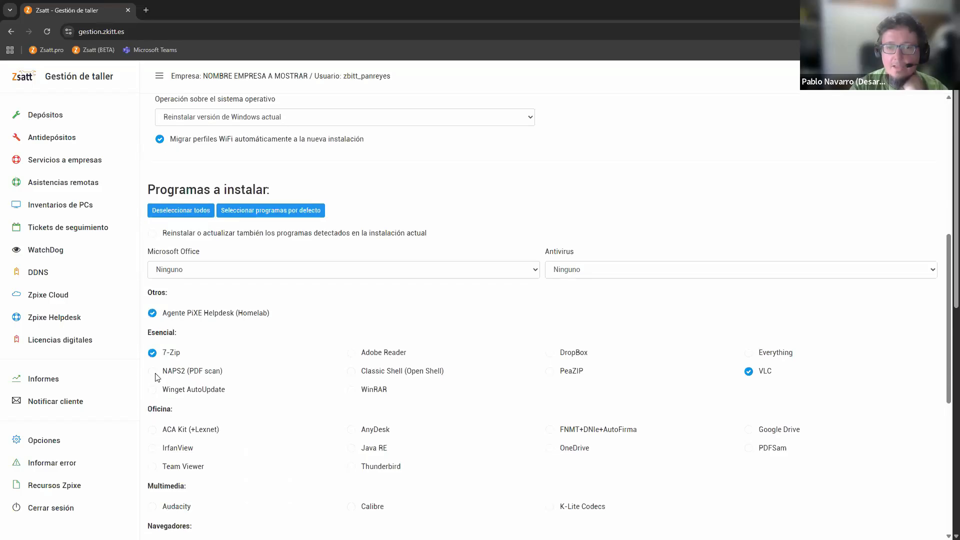
scroll(159, 365, down, 3)
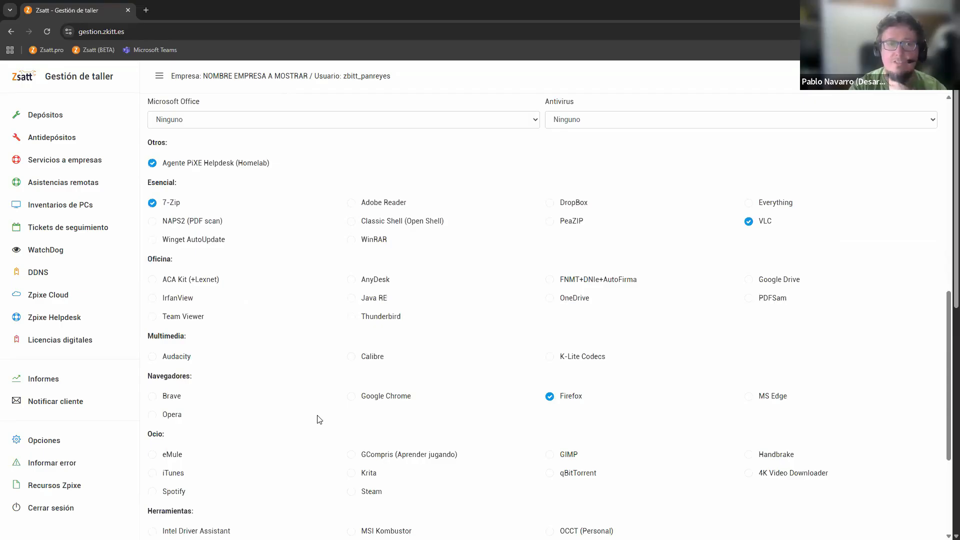
scroll(319, 419, up, 10)
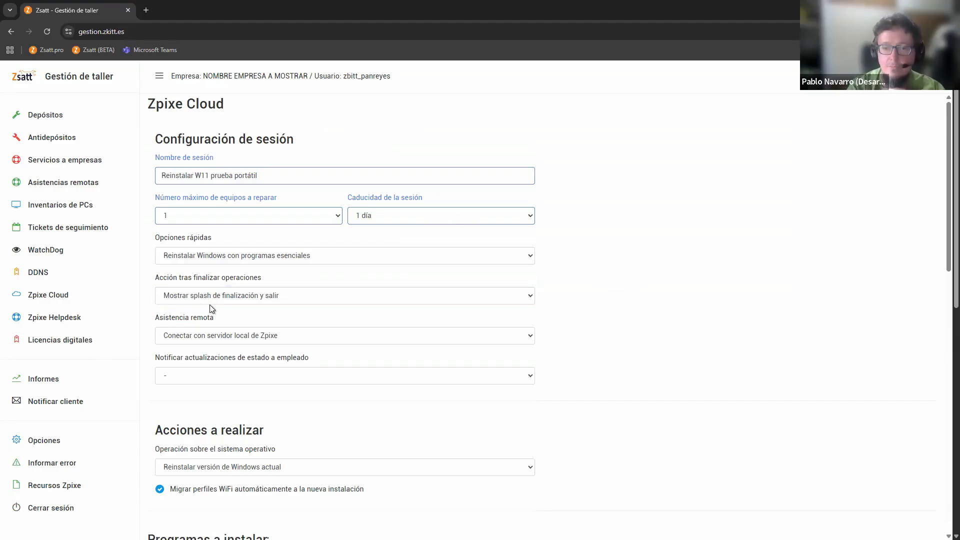
click(212, 335)
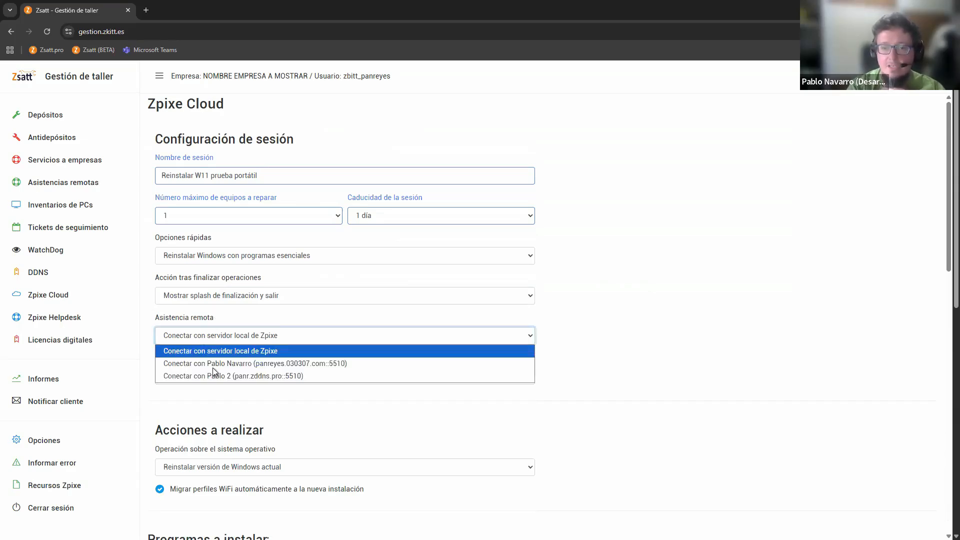
click(214, 343)
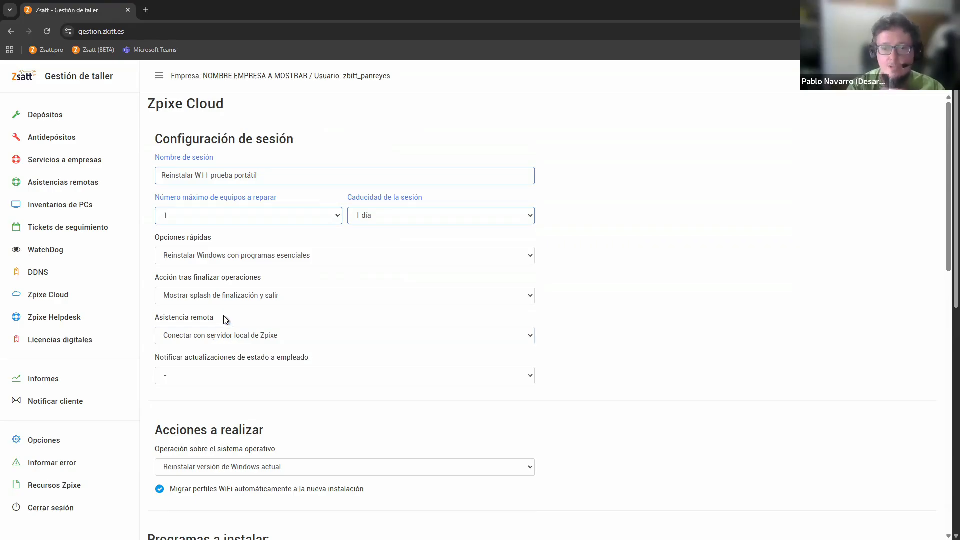
scroll(289, 272, down, 3)
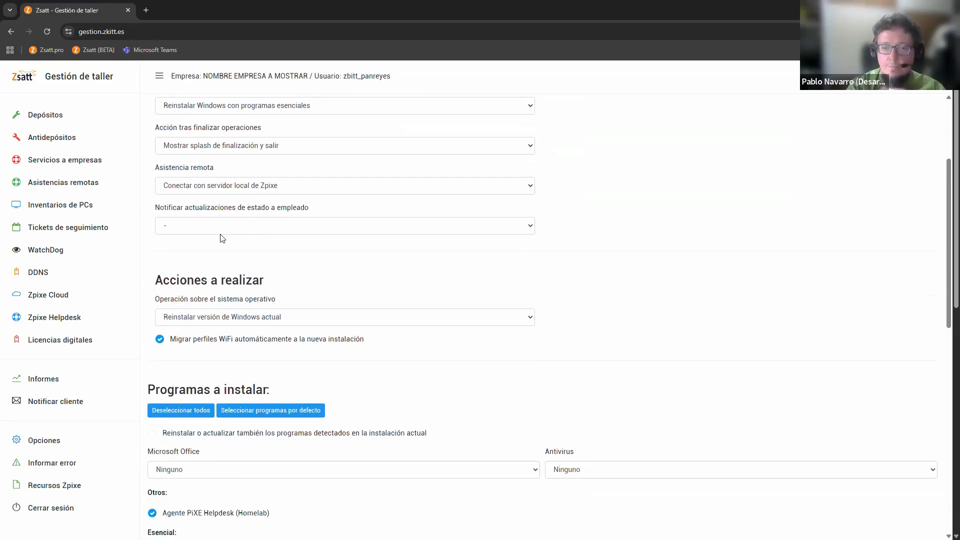
click(189, 226)
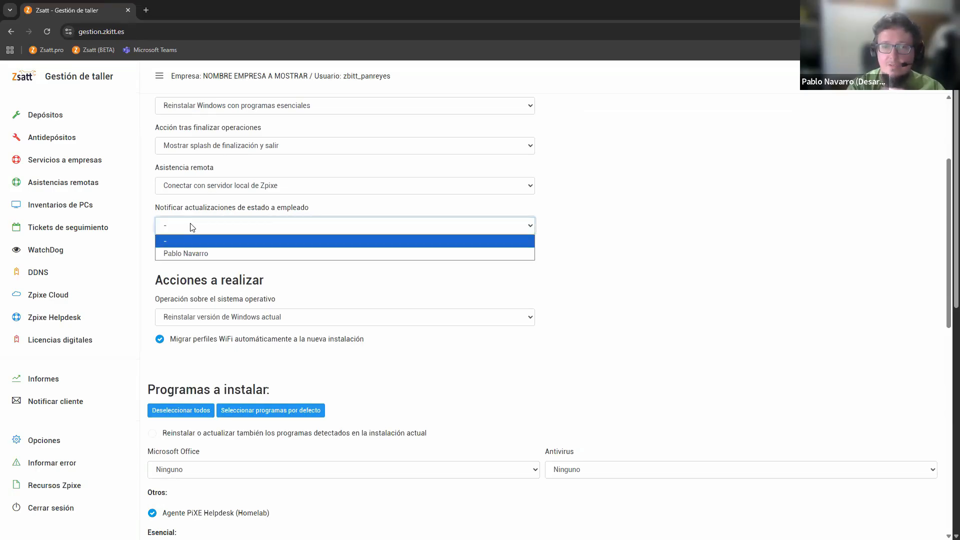
click(204, 256)
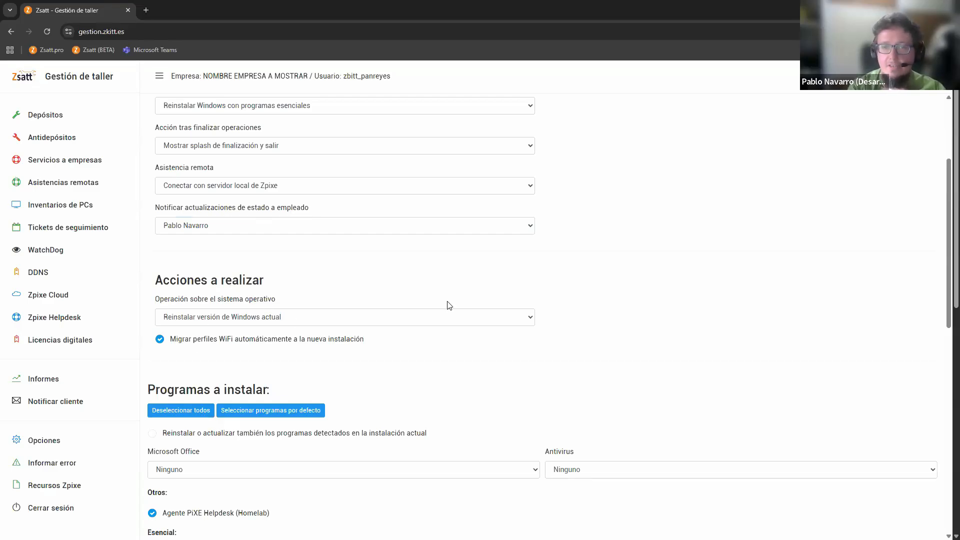
Review the session settings, the operating system action, the programs to install, and the Microsoft Office and antivirus choices
scroll(236, 177, up, 3)
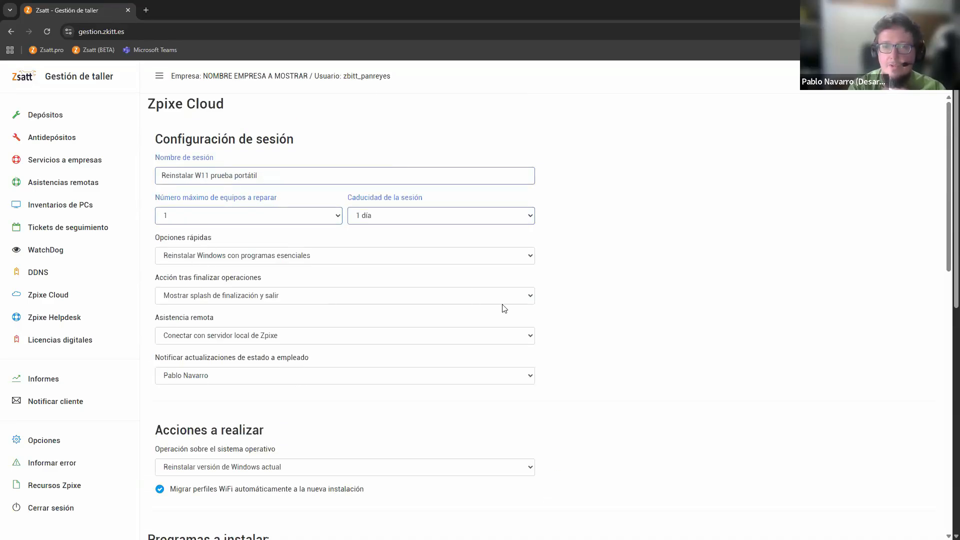
scroll(253, 401, down, 4)
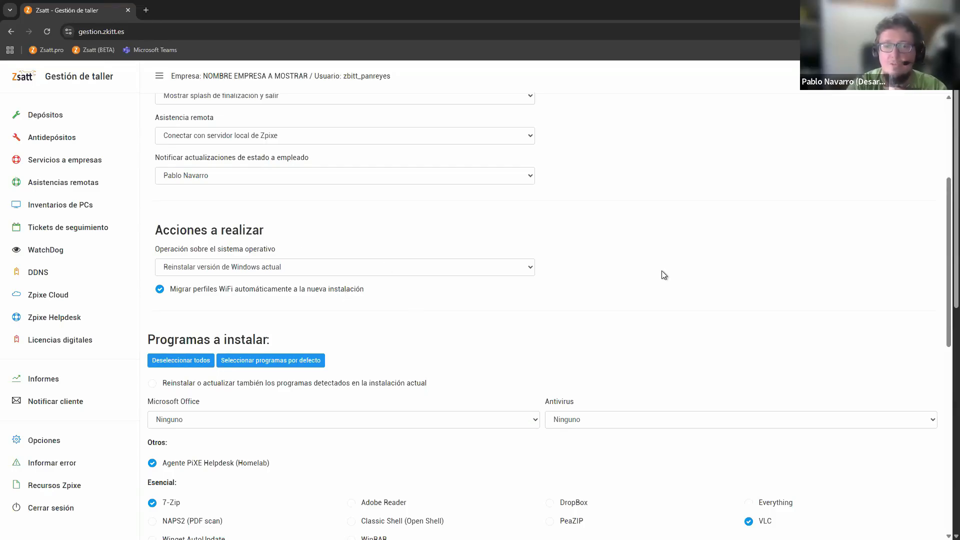
scroll(637, 257, down, 2)
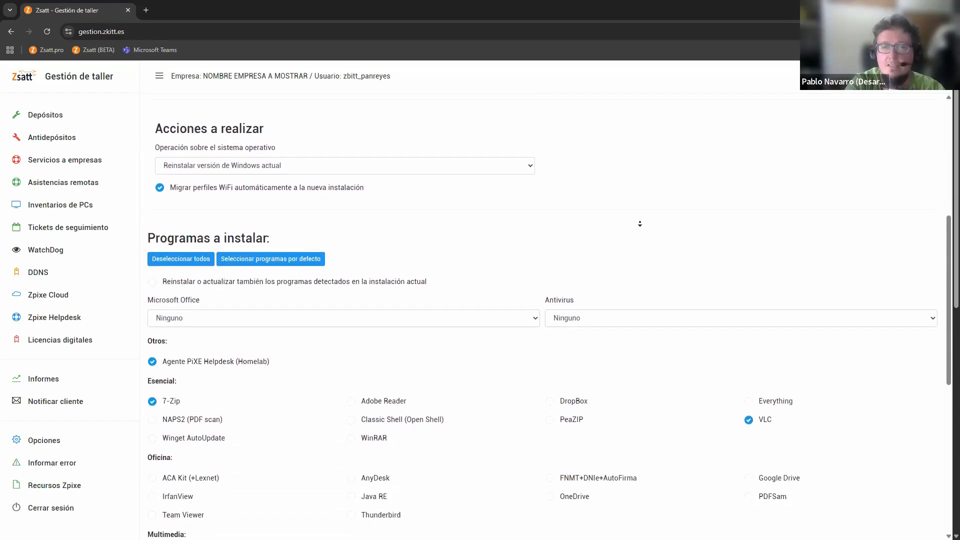
scroll(640, 224, down, 1)
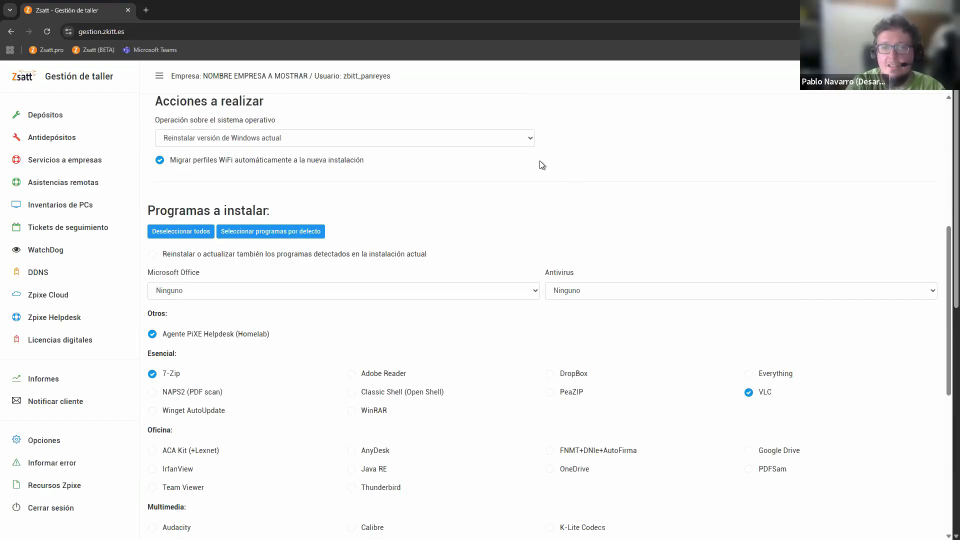
scroll(646, 220, down, 1)
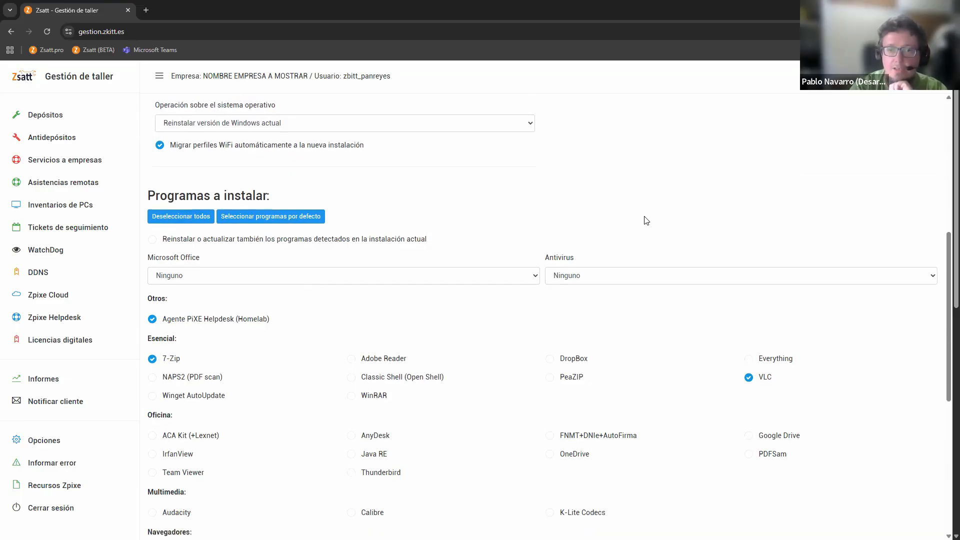
scroll(625, 275, down, 2)
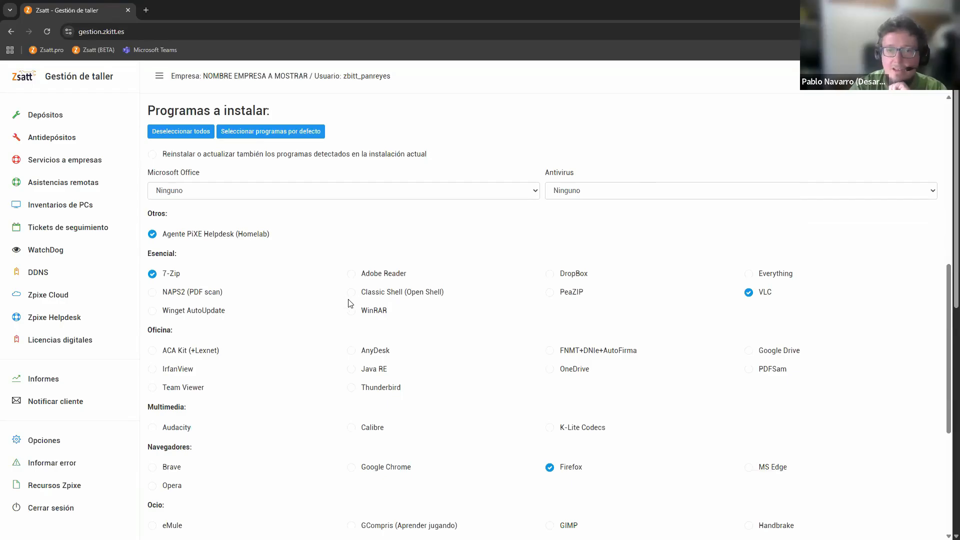
click(480, 192)
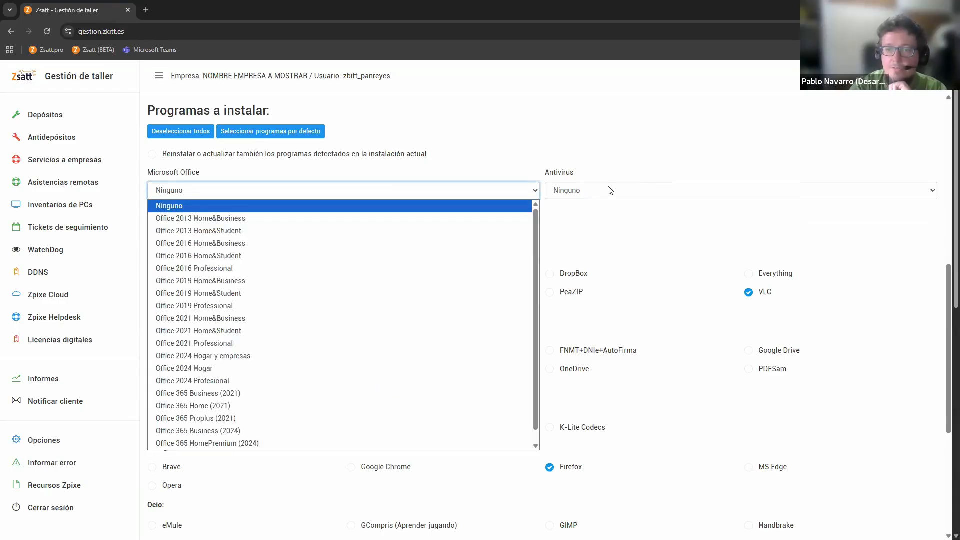
click(611, 191)
click(471, 150)
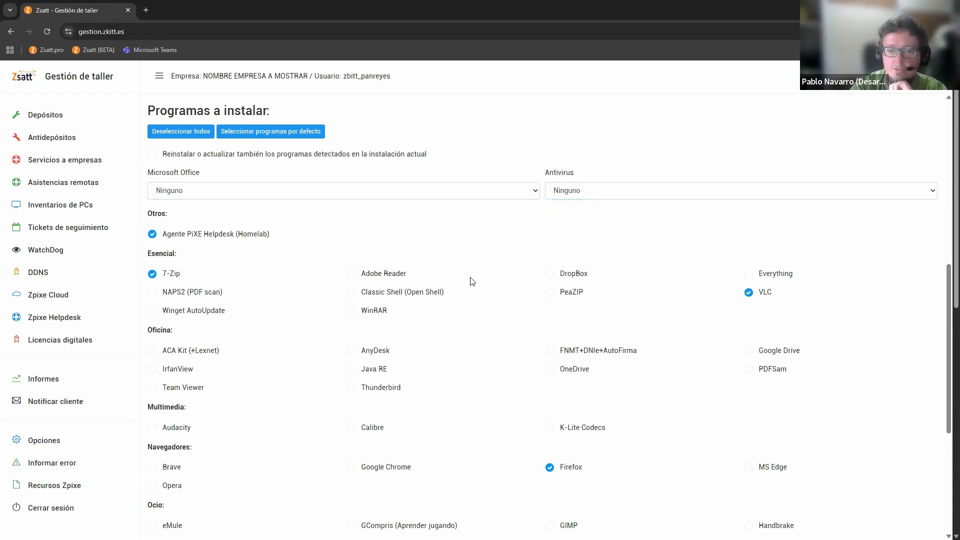
Generate the Zpixe Cloud ID for the configured session with the current program selection
scroll(471, 282, down, 5)
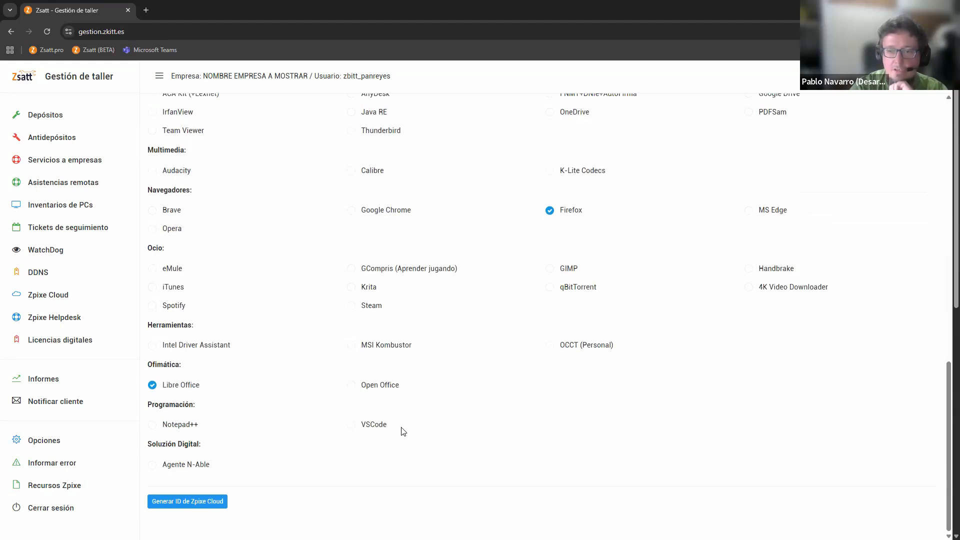
scroll(362, 307, up, 2)
scroll(270, 310, down, 2)
click(185, 502)
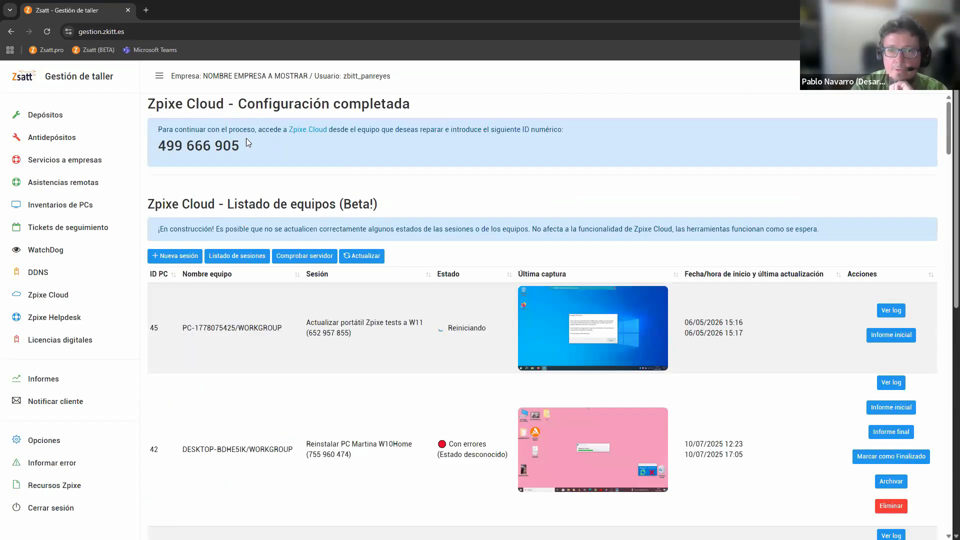
Copy the numeric session ID from the completed configuration notice
triple_click(189, 133)
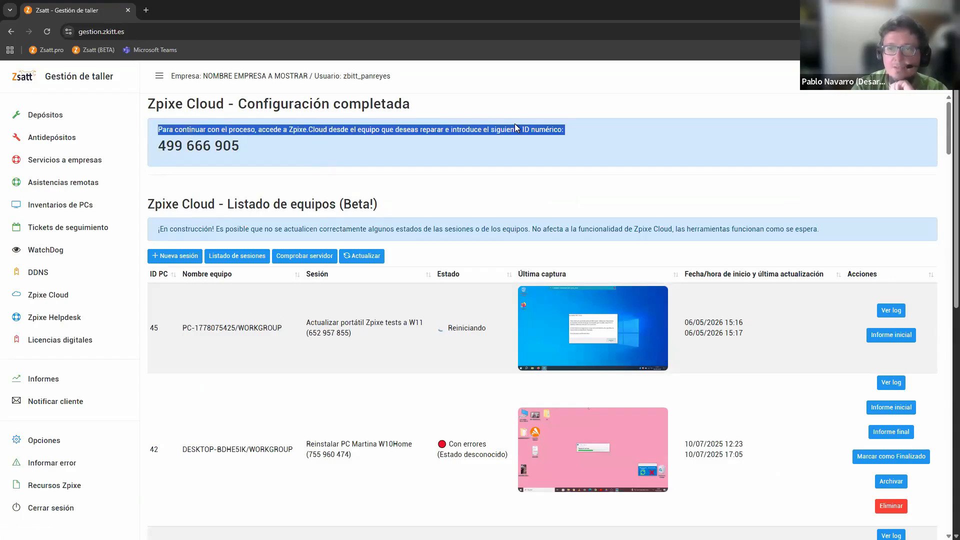
click(293, 151)
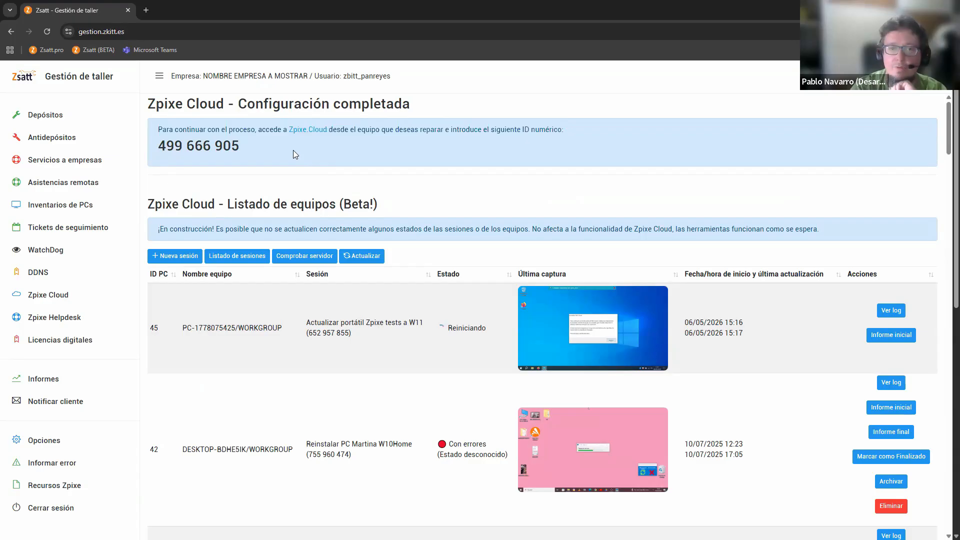
triple_click(204, 150)
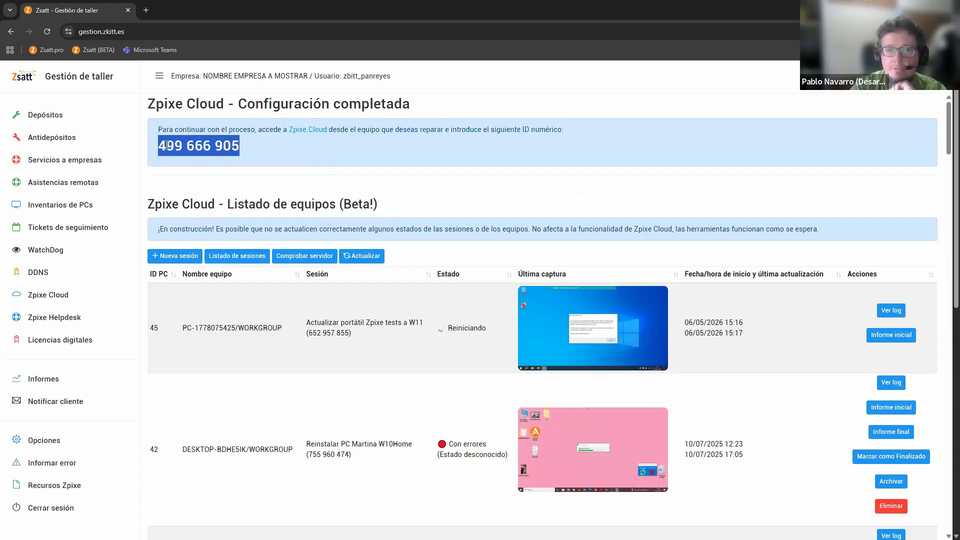
right_click(200, 146)
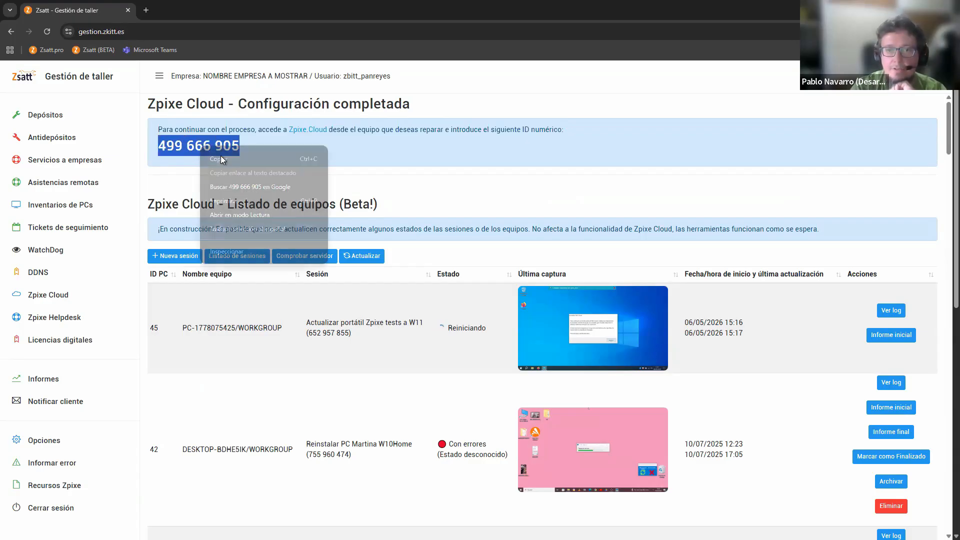
click(259, 155)
click(394, 155)
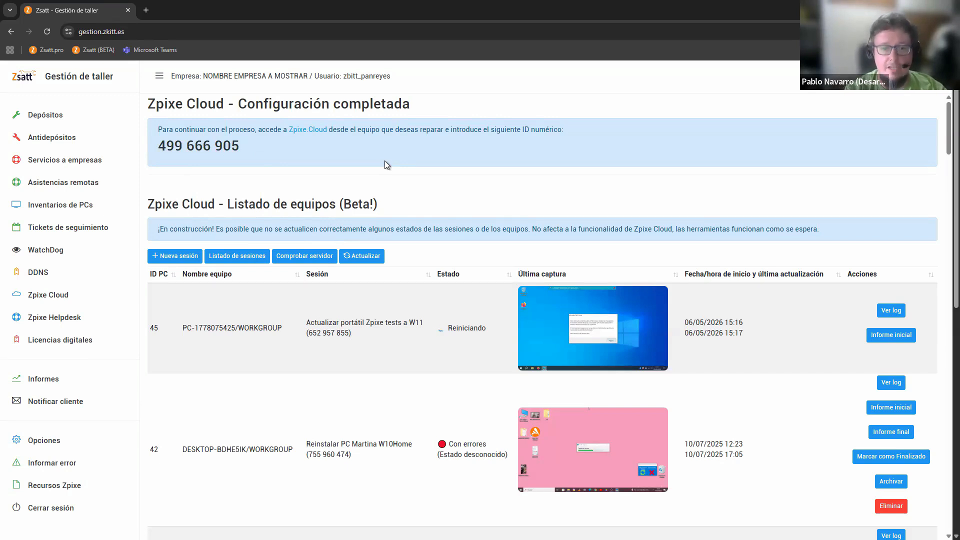
Open the device "zpixe tests 2" in Zpixe Helpdesk and connect to its remote desktop
click(58, 320)
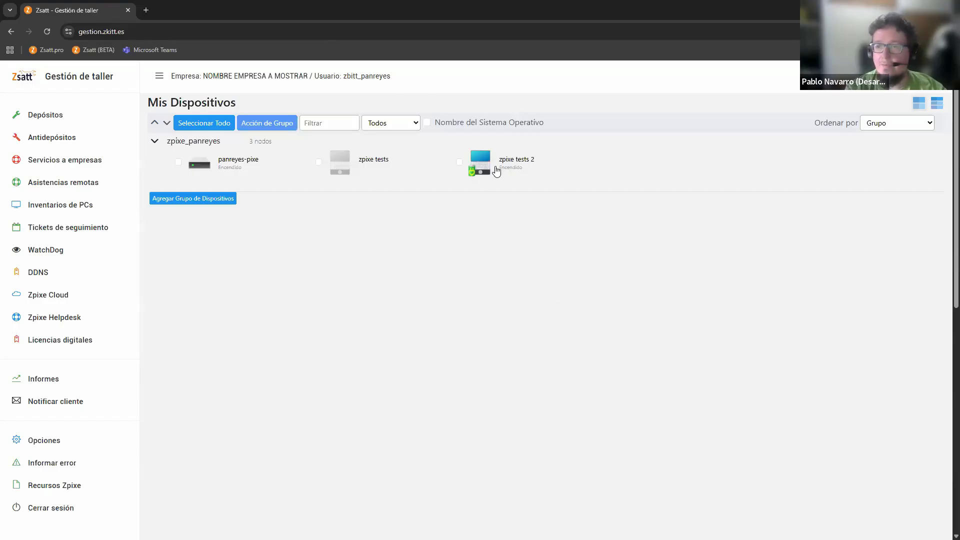
click(496, 170)
click(223, 105)
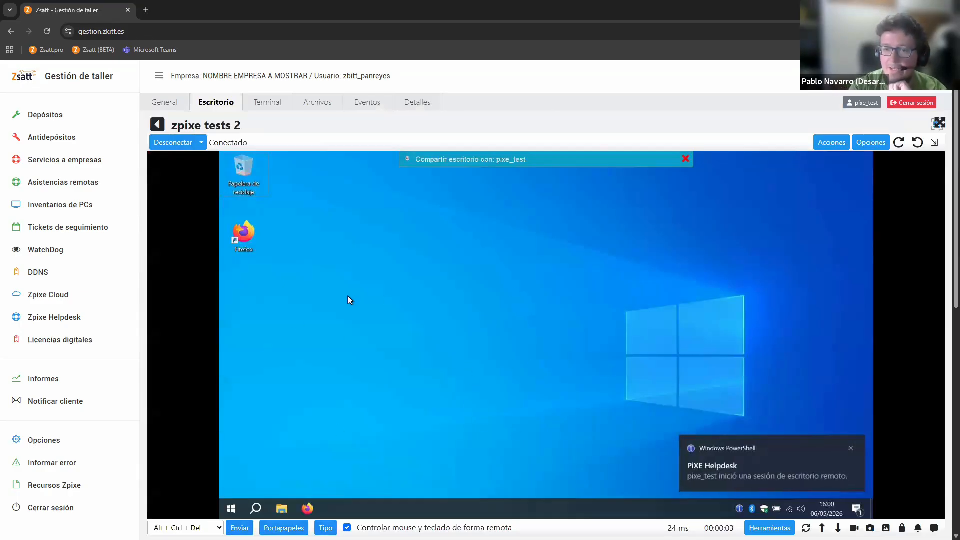
Launch Firefox on the remote desktop, dismiss its backup offer and load zpixe.cloud
click(231, 508)
click(598, 319)
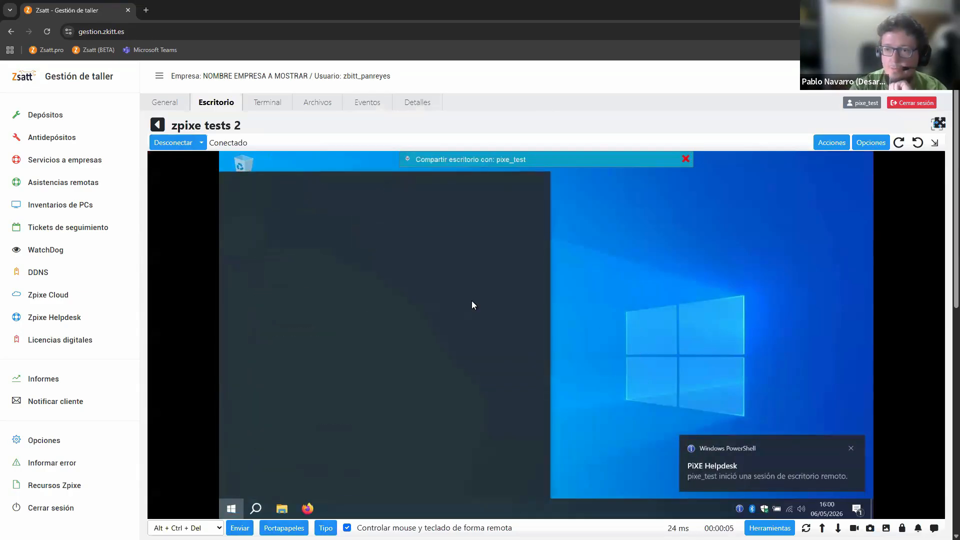
double_click(246, 235)
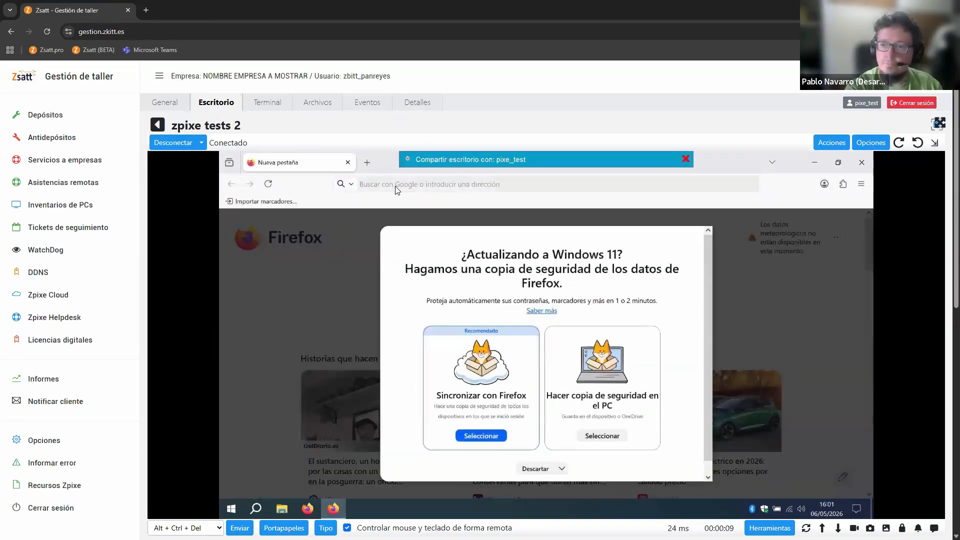
key(Escape)
key(Caps_Lock)
key(Caps_Lock)
text(zpixe.lcoud)
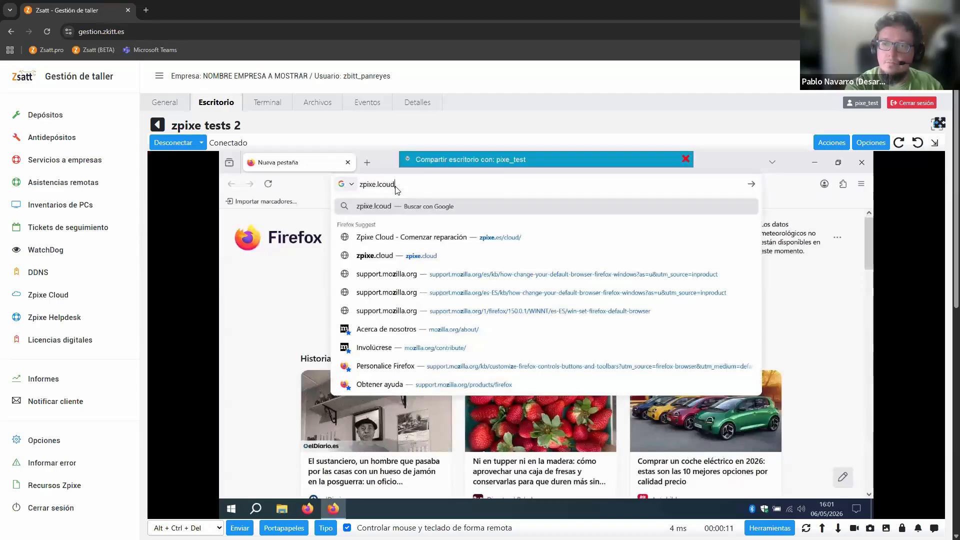
key(BackSpace)
key(BackSpace)
key(BackSpace)
text(cloud)
key(Return)
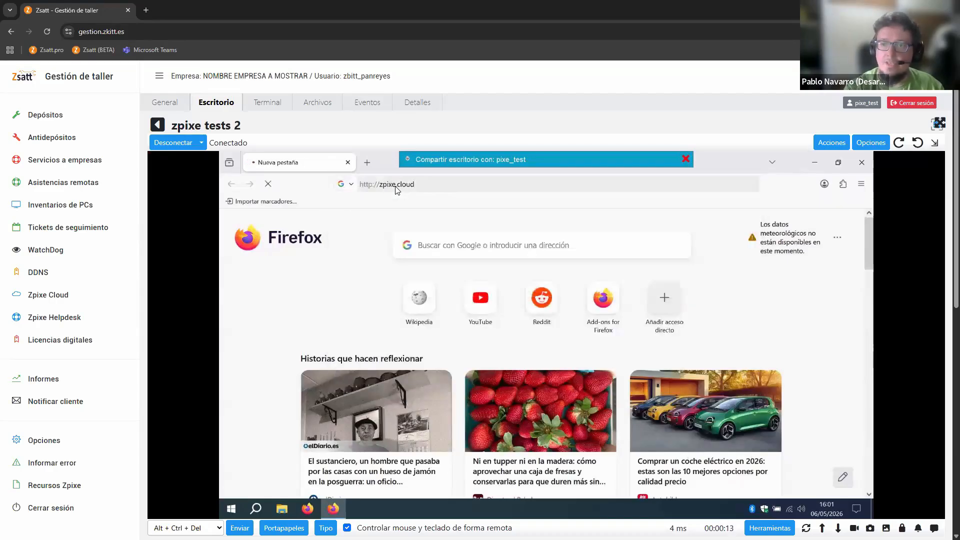
Enter the nine-digit session ID on the Zpixe Cloud page and start the repair to download its executable
click(534, 396)
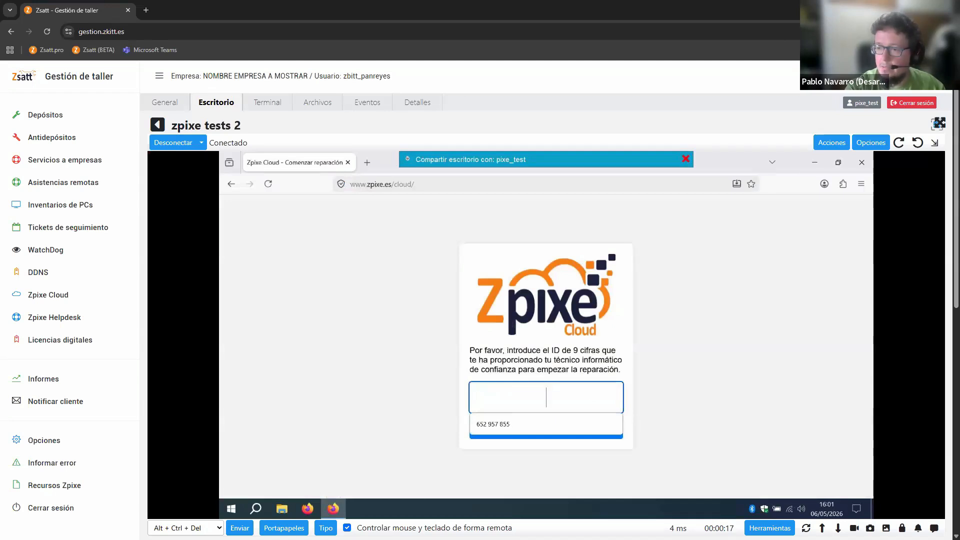
click(499, 399)
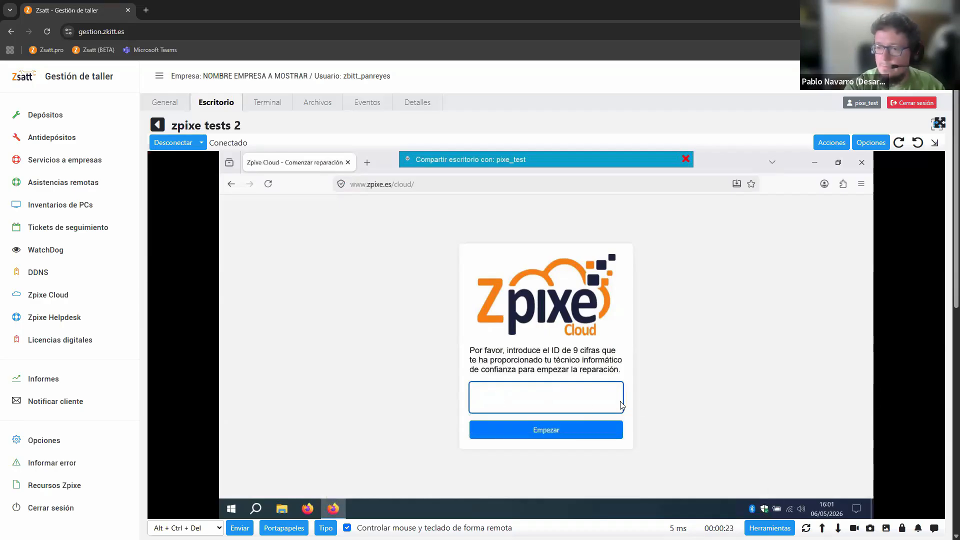
click(585, 407)
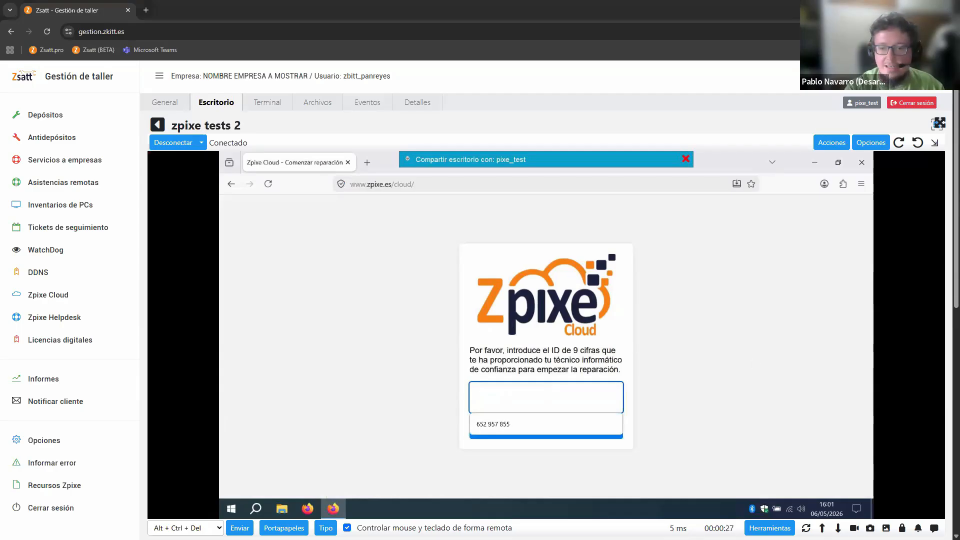
key(super+r)
key(ctrl+v)
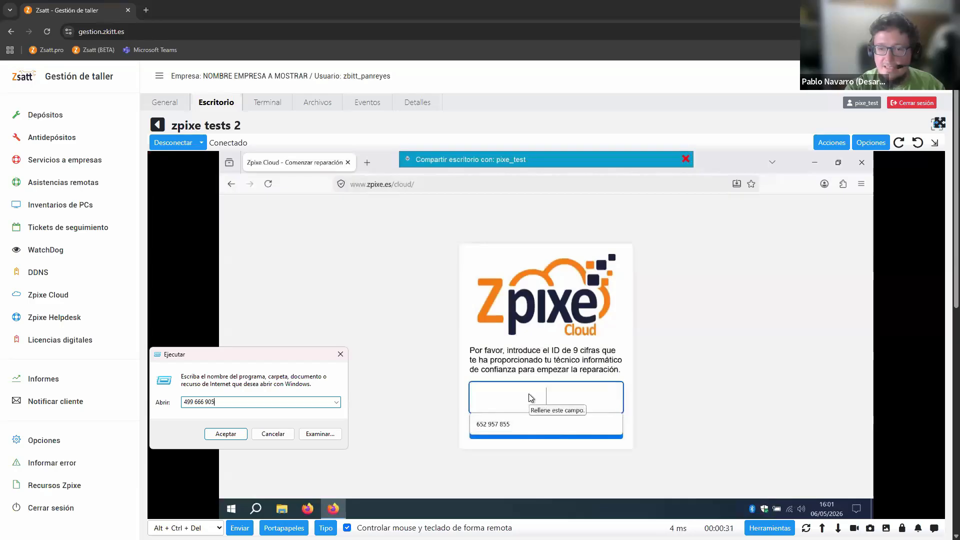
key(Escape)
text(499 666 9)
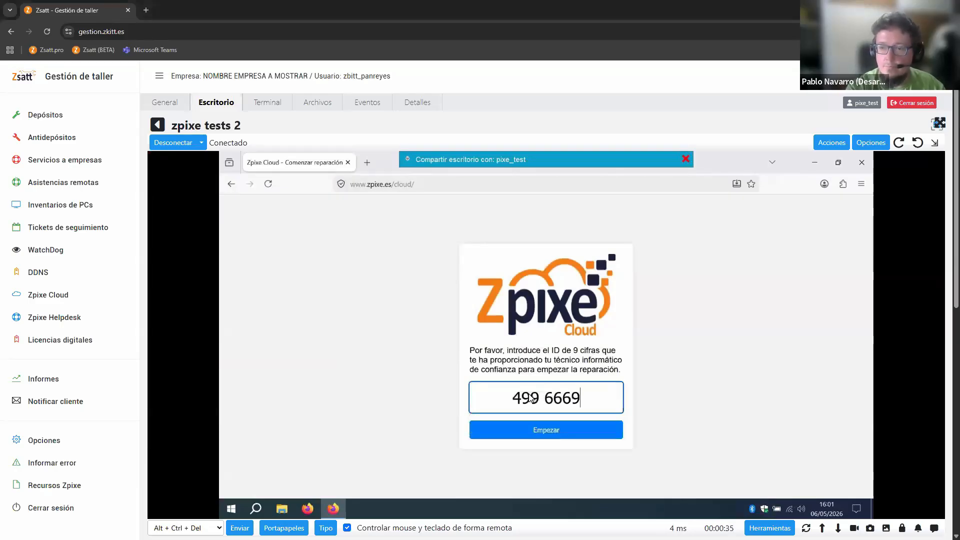
text(05)
click(552, 429)
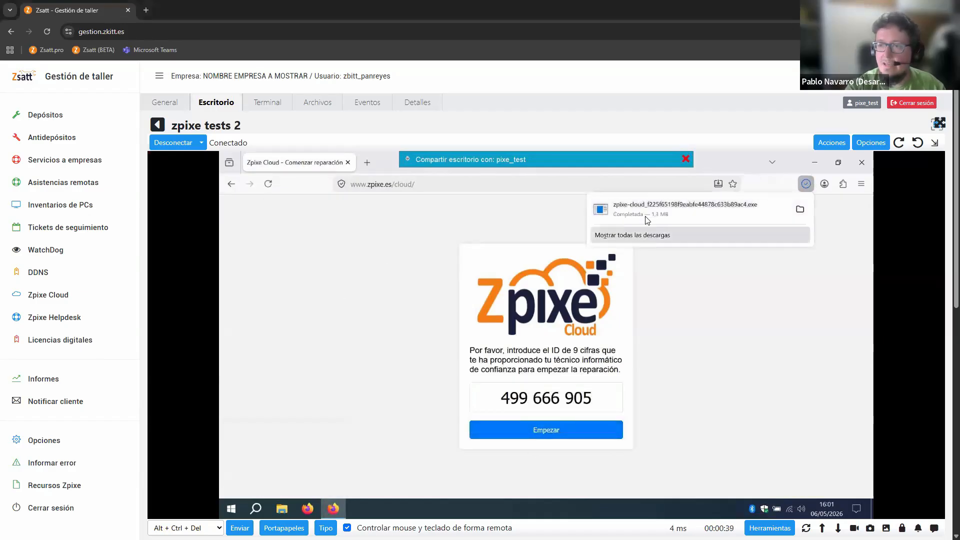
Run the downloaded Zpixe Cloud executable with administrator permission, close the browser page and try to start the Windows reinstall
click(647, 220)
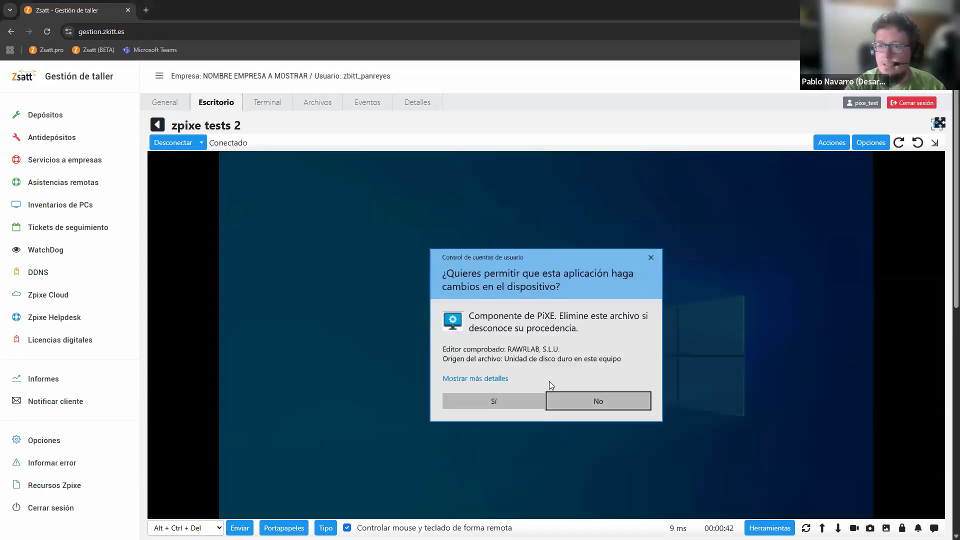
click(496, 405)
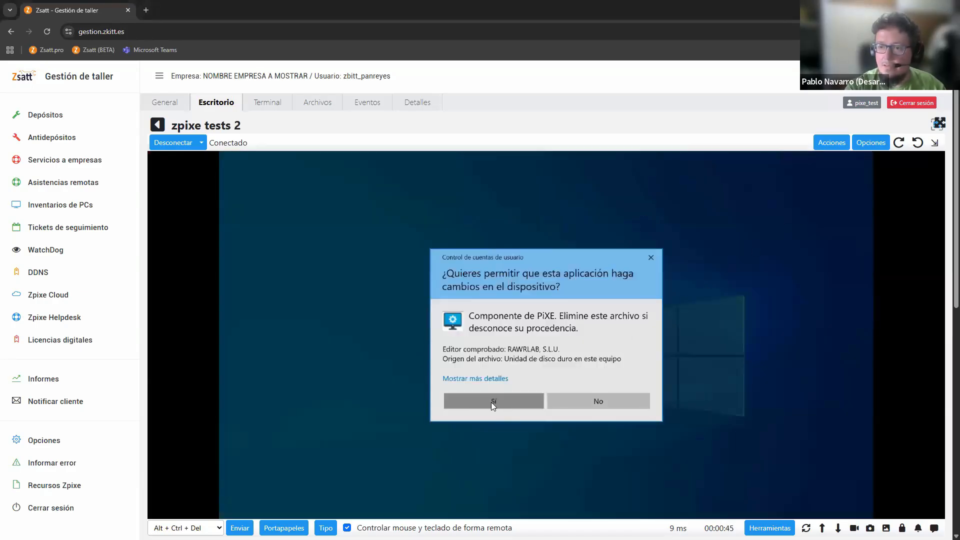
click(491, 403)
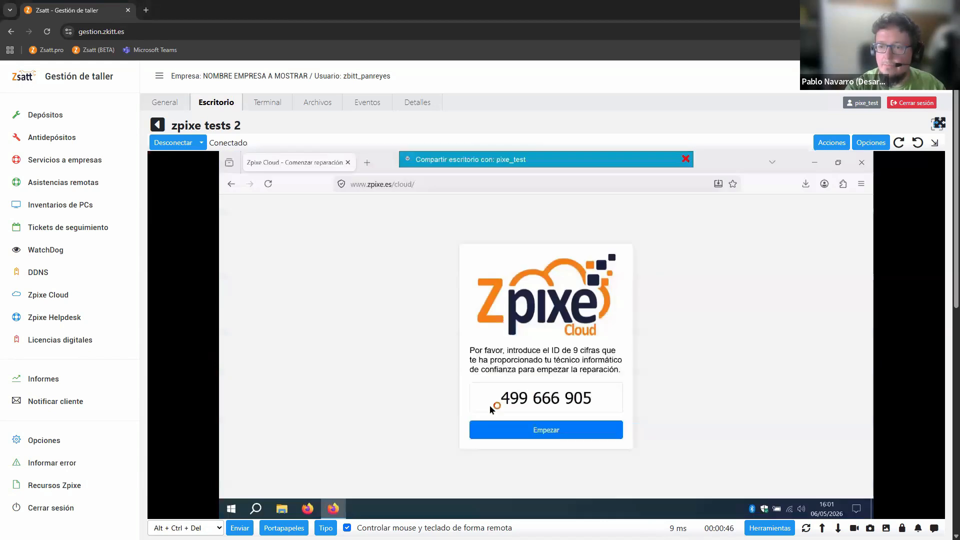
middle_click(307, 158)
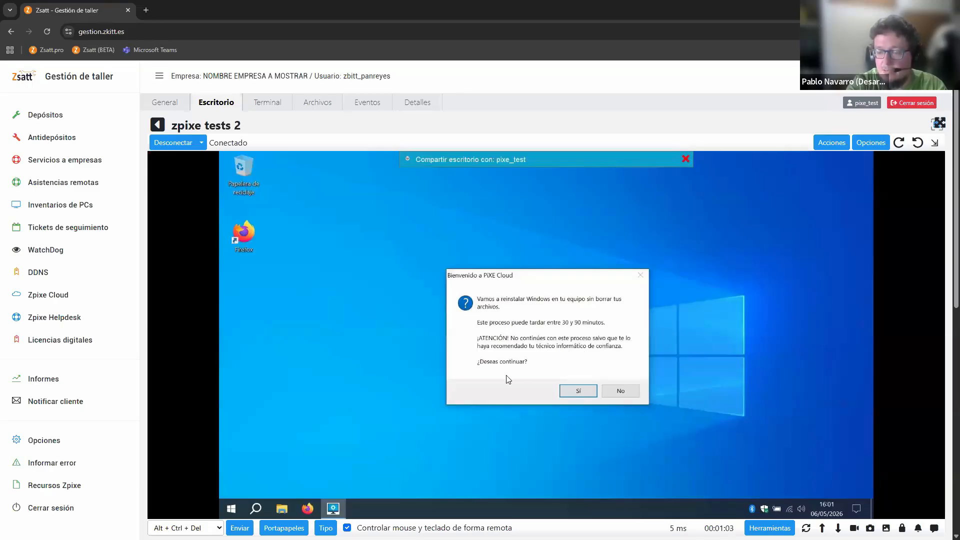
click(578, 390)
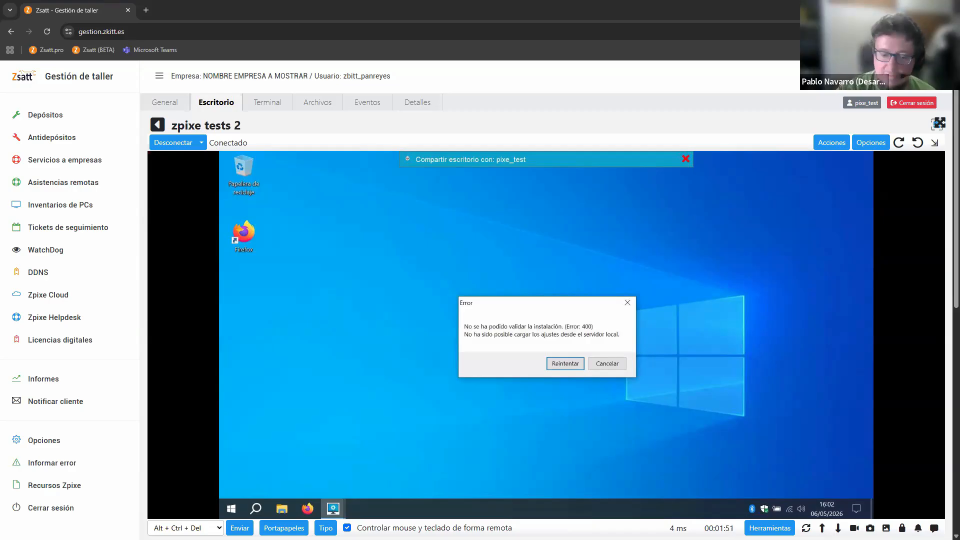
click(605, 364)
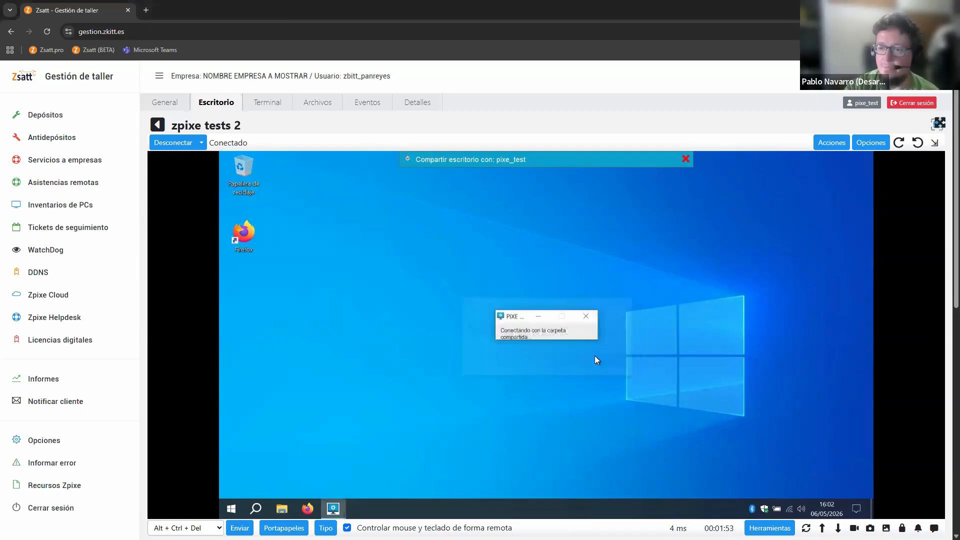
Reopen Firefox on the remote desktop and try to load pixe.es/cmd
double_click(242, 235)
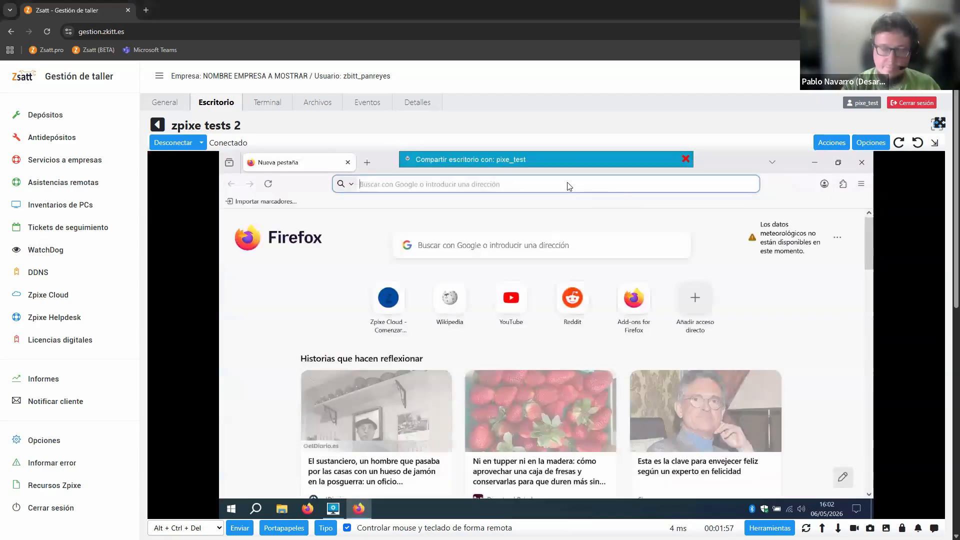
text(zpixe.es/)
text(cl)
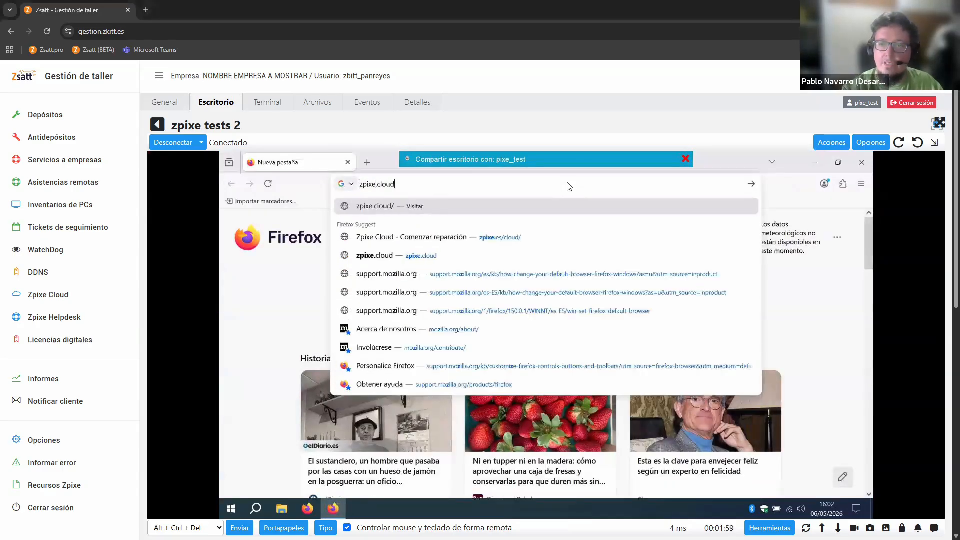
key(Return)
click(420, 185)
text(pixe.es/cm)
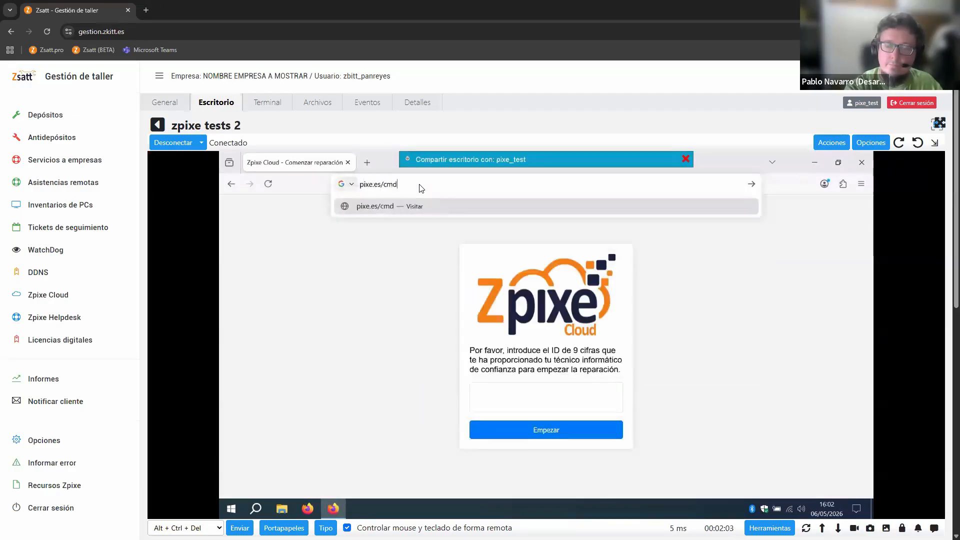
key(Return)
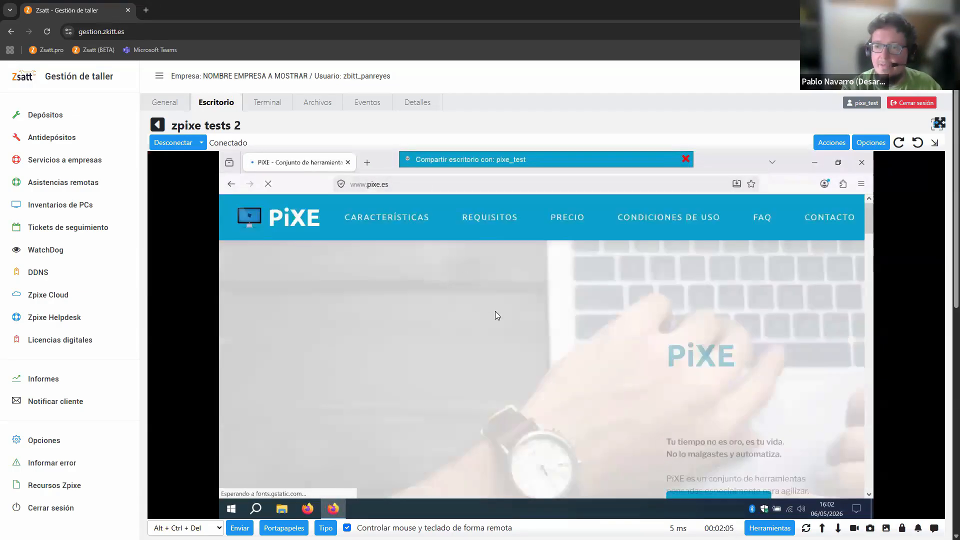
click(381, 182)
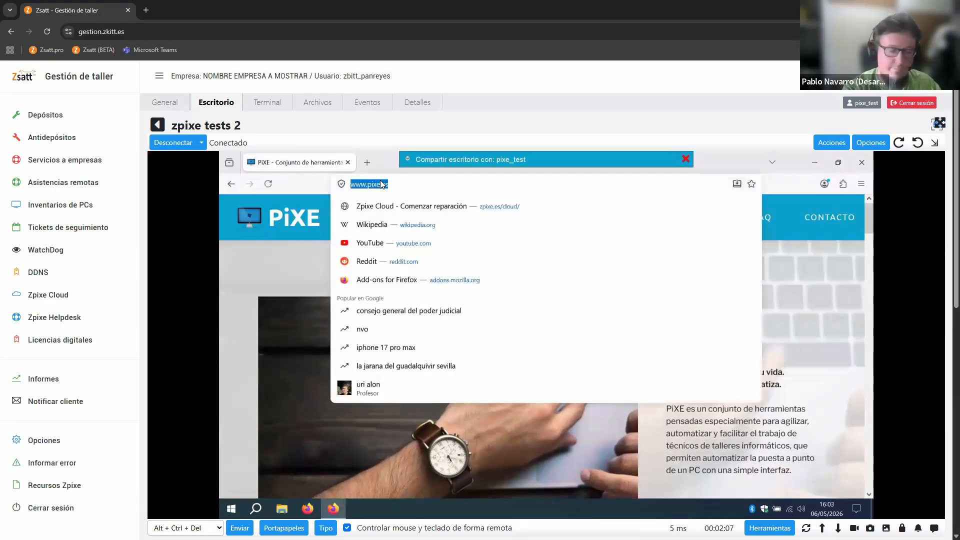
text(pixe.es/cmd/)
key(Return)
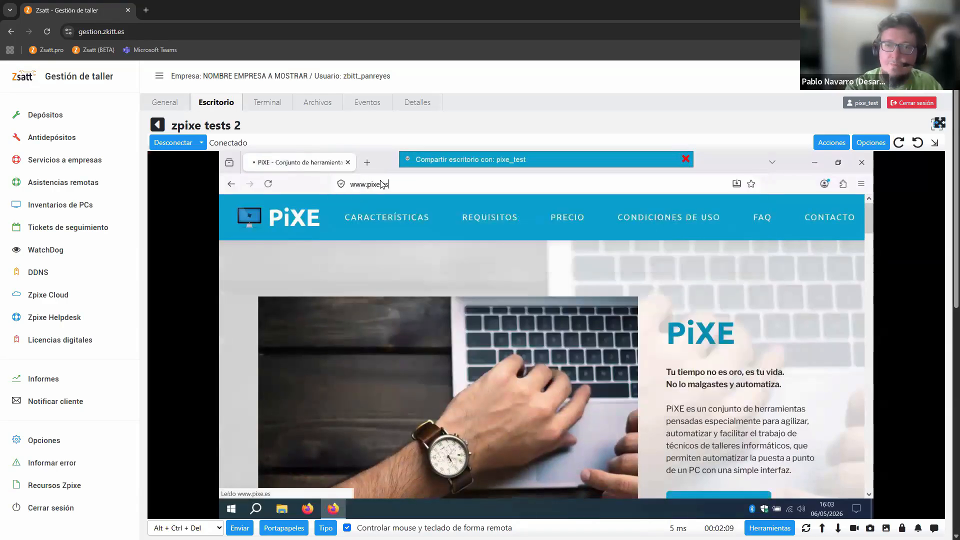
Reload the PiXE site and try again to reach its command page in the same browser window
click(390, 185)
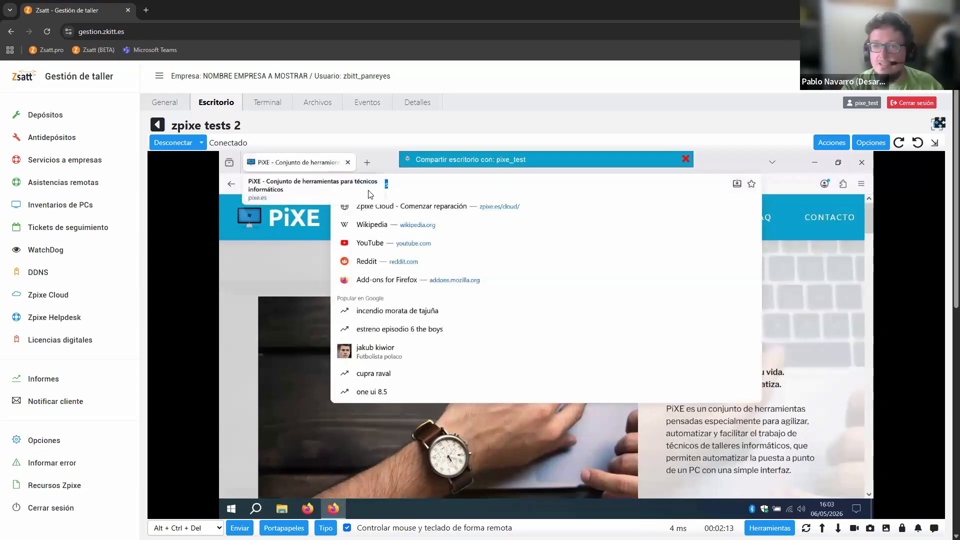
click(402, 184)
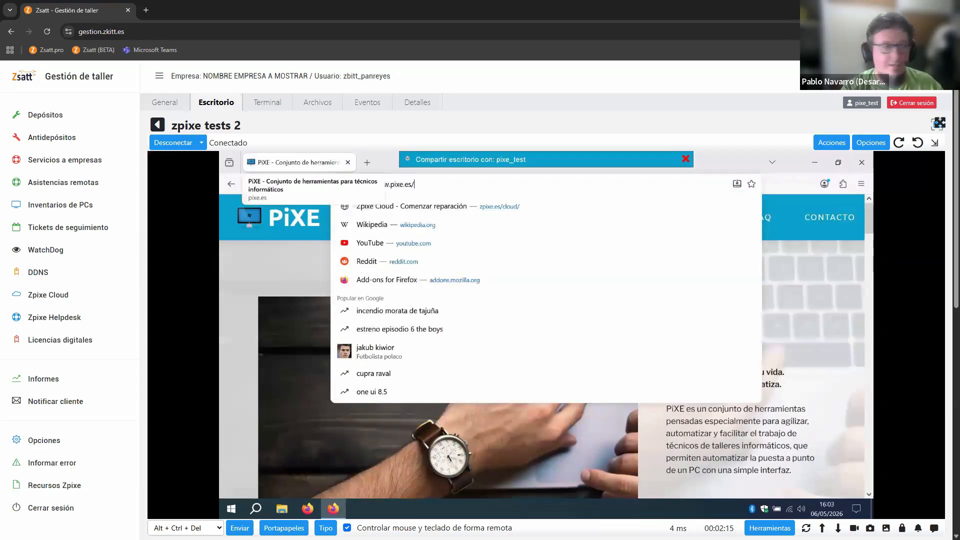
key(super+r)
text(notepad)
key(Return)
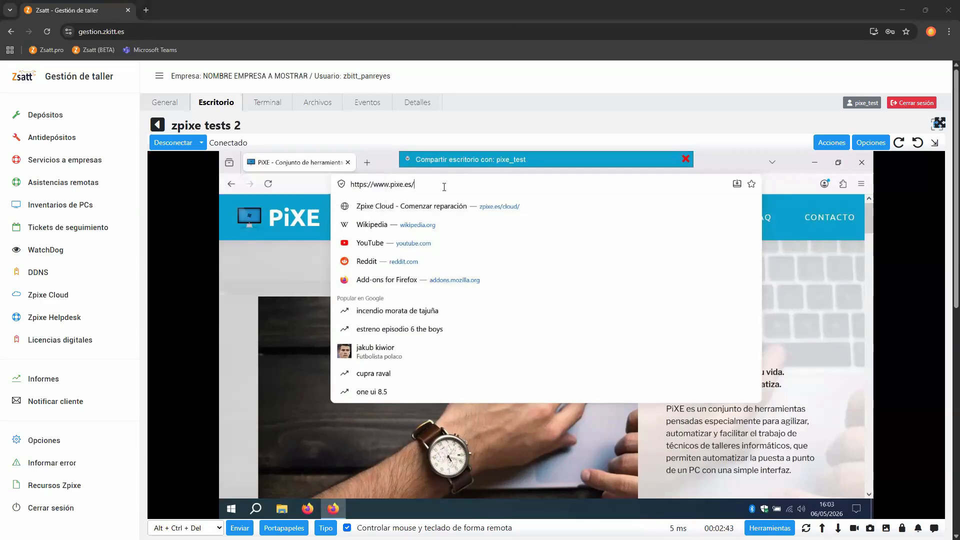
key(Return)
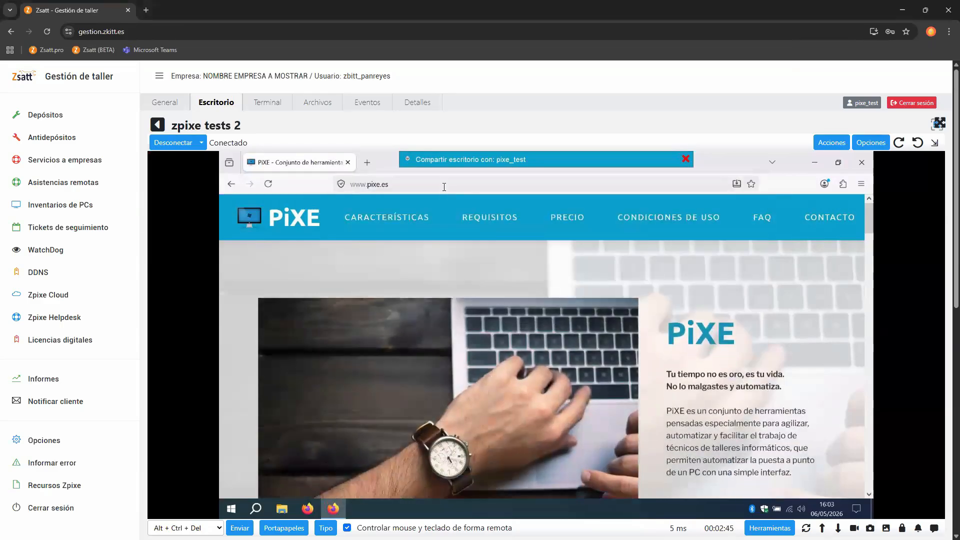
click(443, 186)
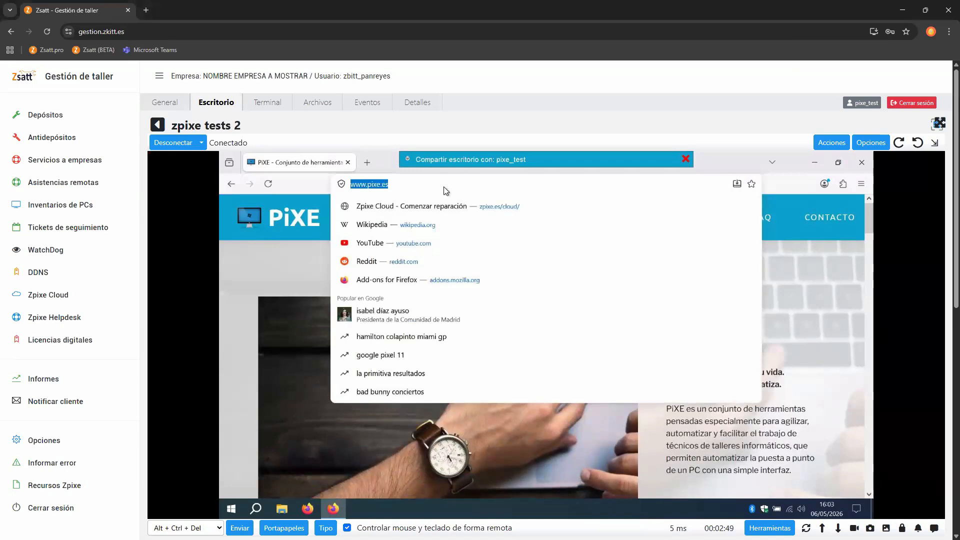
text(pixe.es/cn)
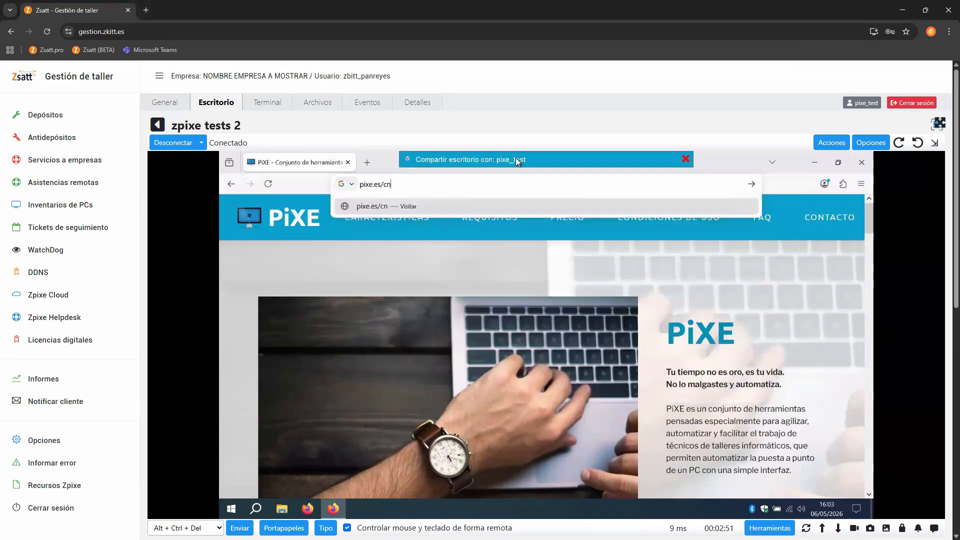
key(Return)
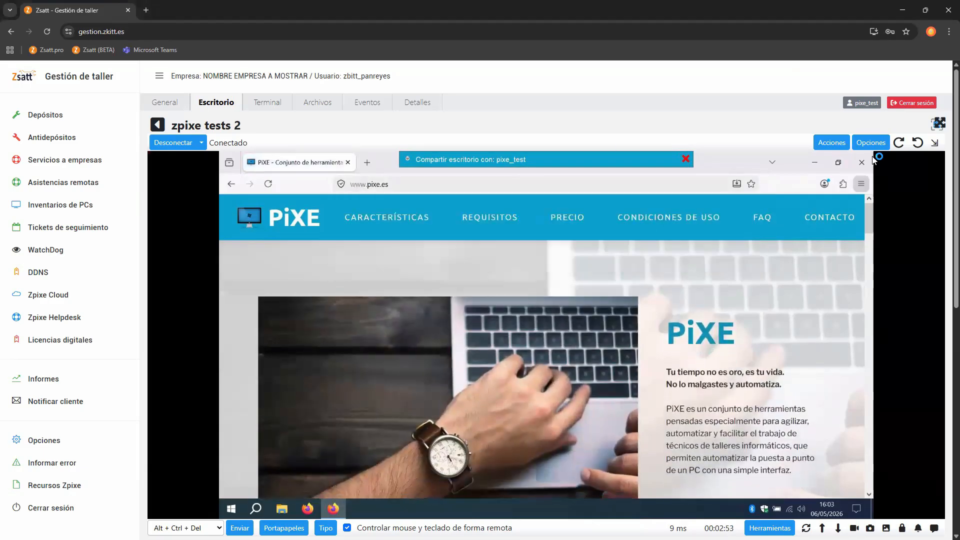
Restart Firefox, open a private window and load pixe.es/cmd in it
click(867, 162)
click(307, 508)
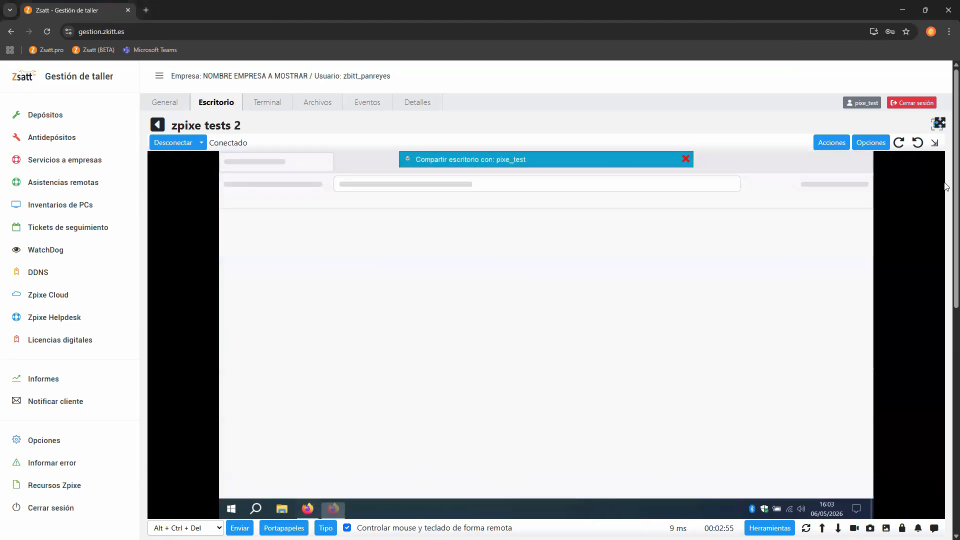
click(862, 184)
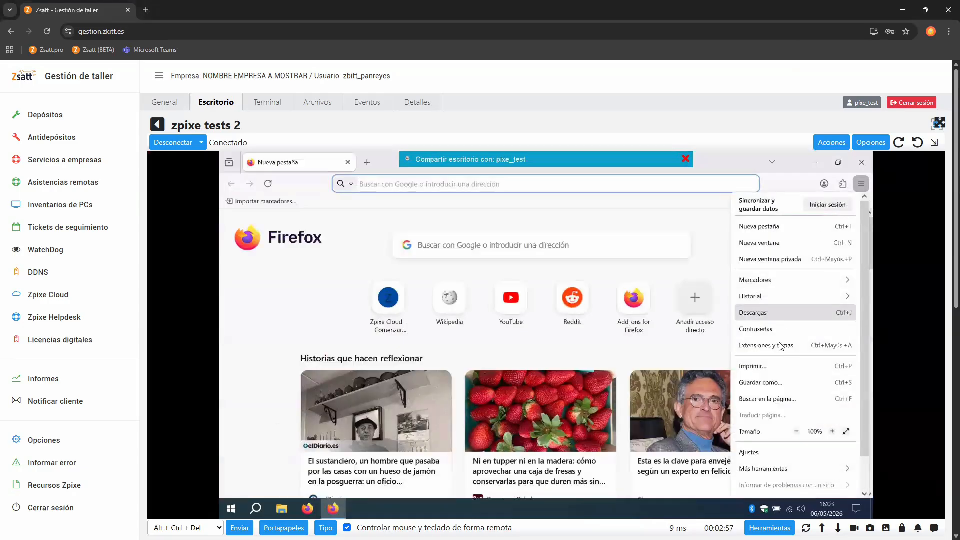
click(771, 259)
click(412, 188)
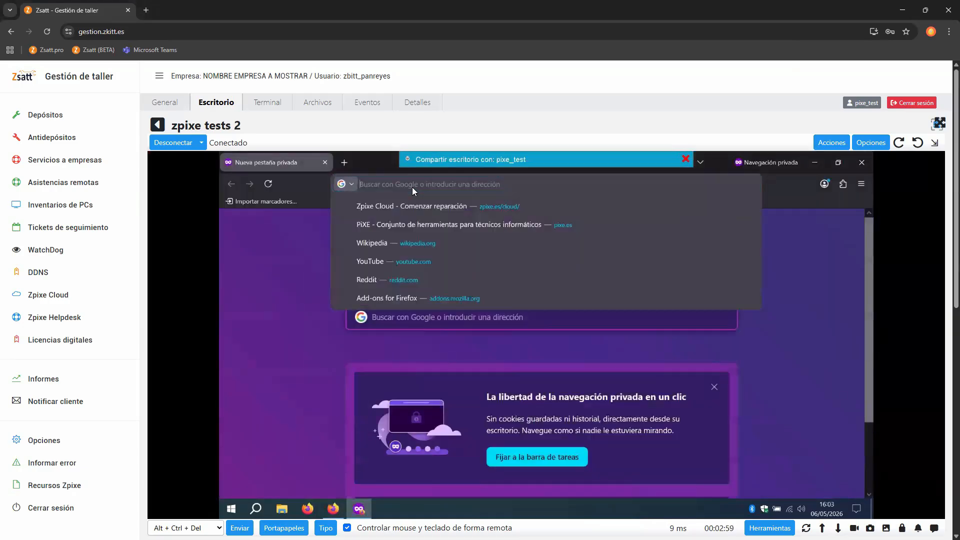
text(pixe.es/)
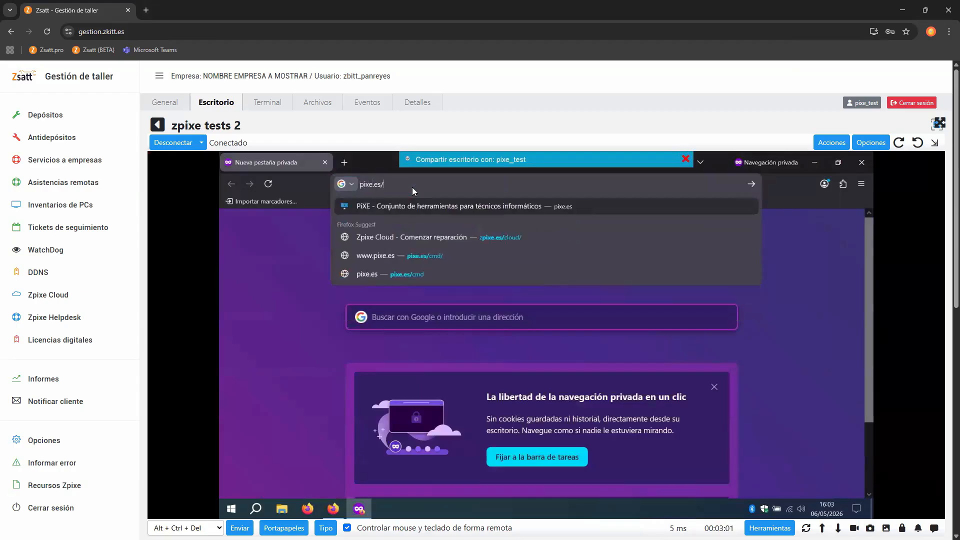
text(cmd)
key(Return)
Copy the Detallitos launch command from pixe.es/cmd, run it on the remote desktop with administrator permission and close the browser
click(311, 310)
click(610, 361)
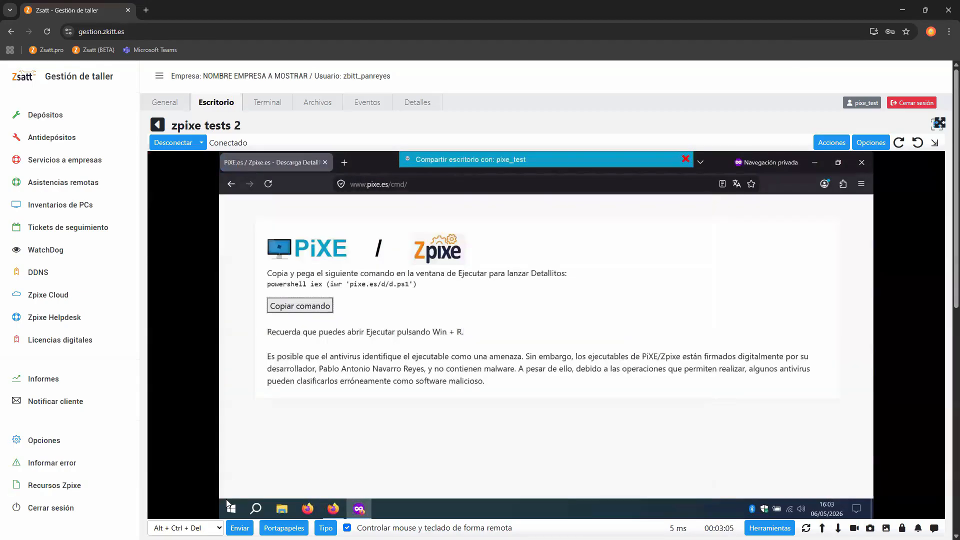
click(224, 506)
text(powershell iex (iwr 'pixe.es/d/d.ps1'))
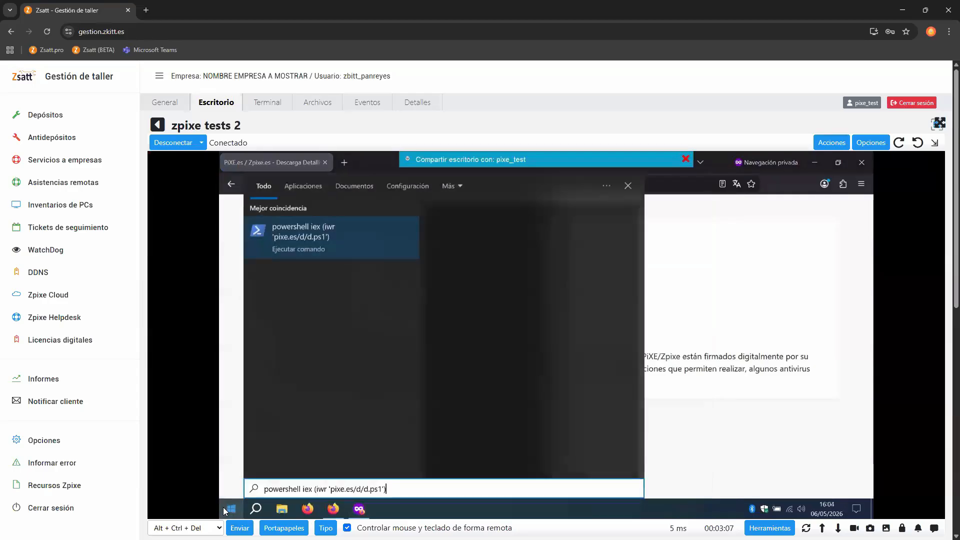
key(Return)
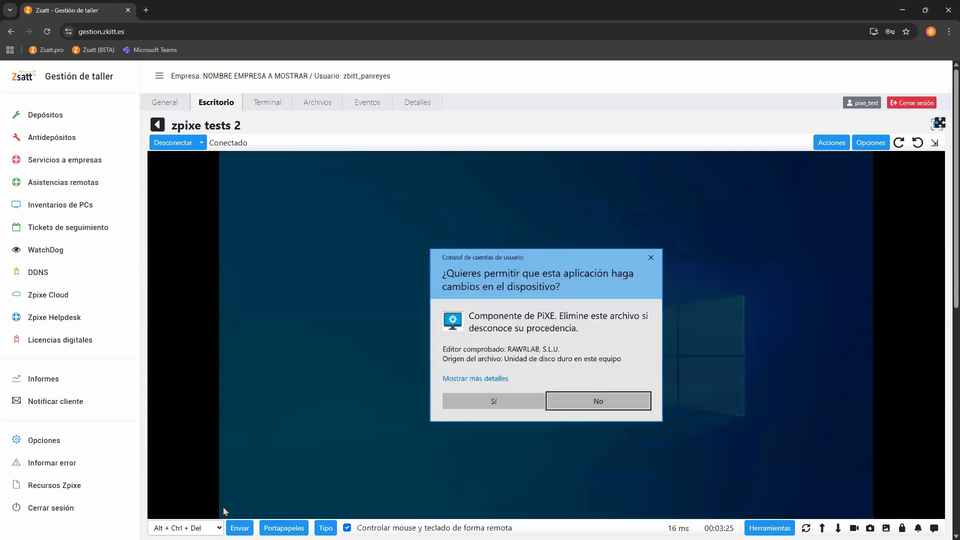
click(475, 396)
click(858, 164)
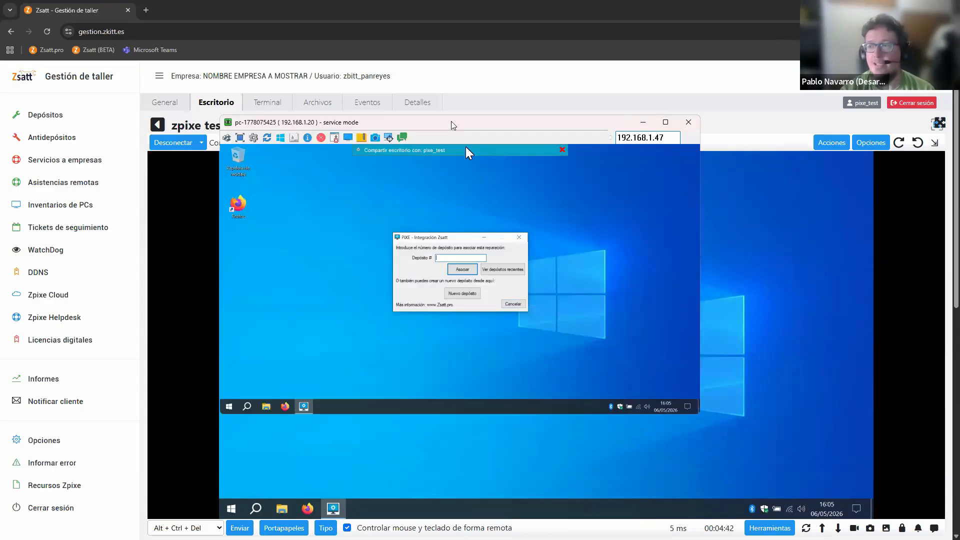
Reposition the UltraVNC viewer window and cancel the Zsatt deposit association for this repair
drag(454, 125, 690, 79)
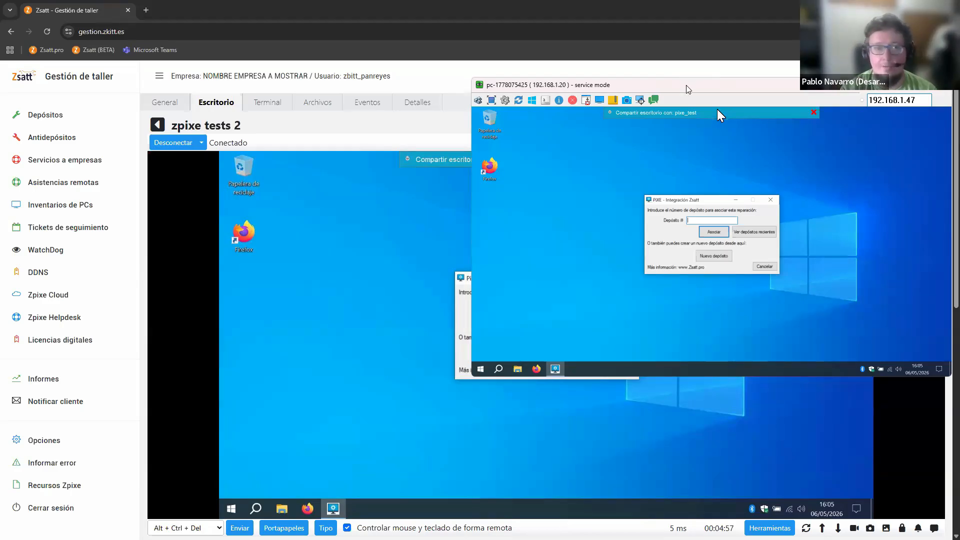
drag(689, 88, 473, 164)
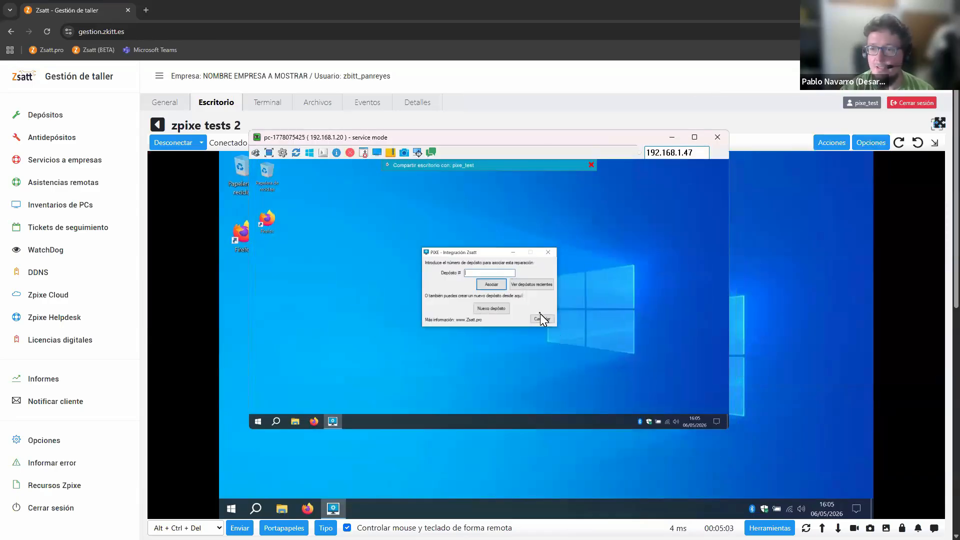
click(541, 318)
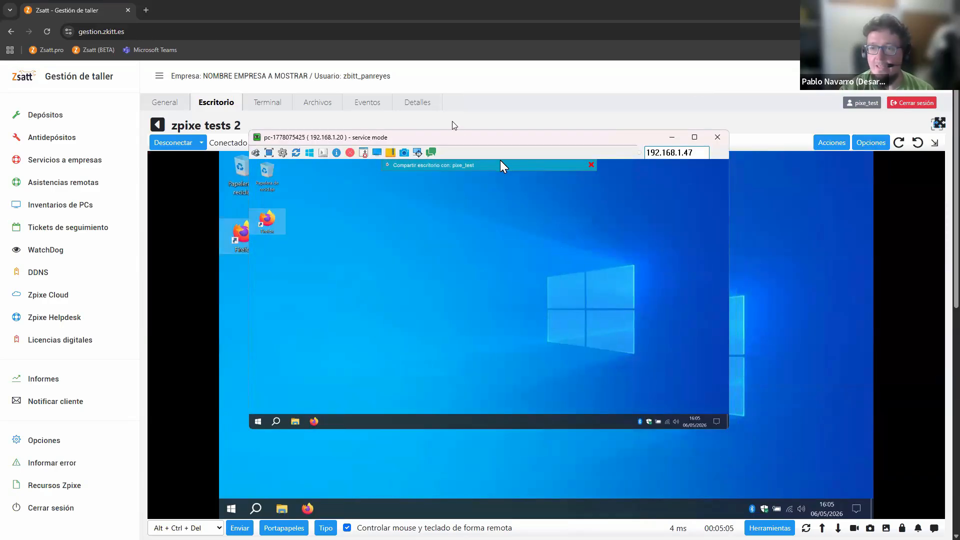
drag(516, 139, 493, 142)
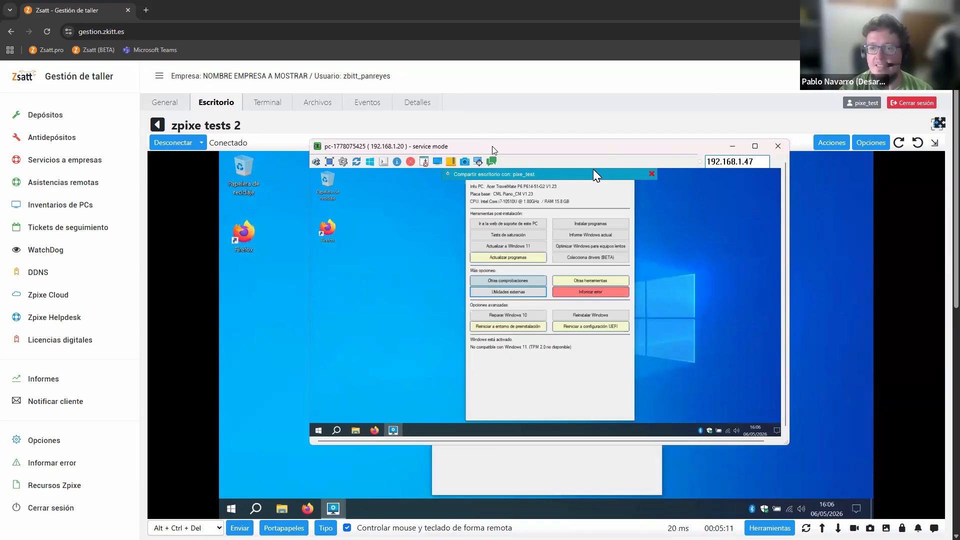
Start the Windows reinstall from Detallitos, confirm it with OK and accept the PC Doméstico program package
click(795, 374)
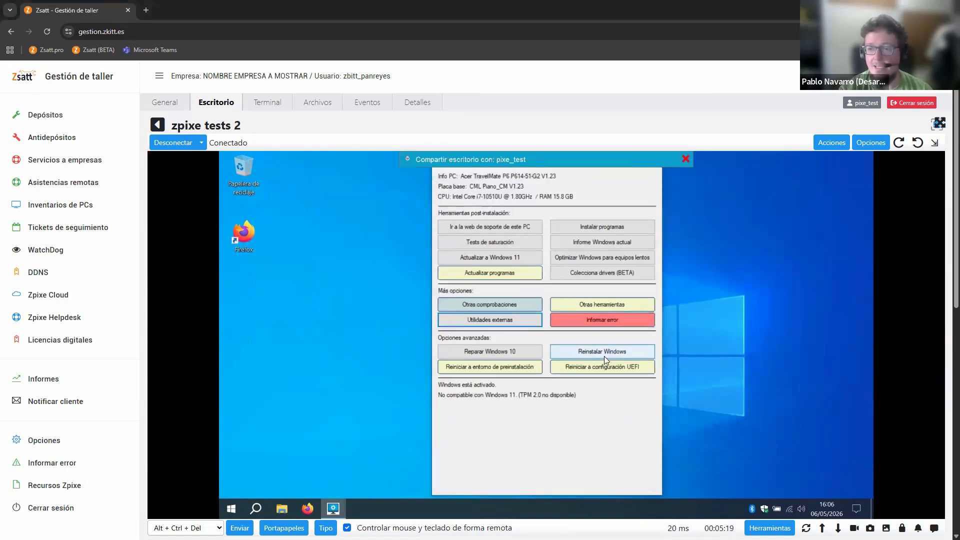
click(302, 346)
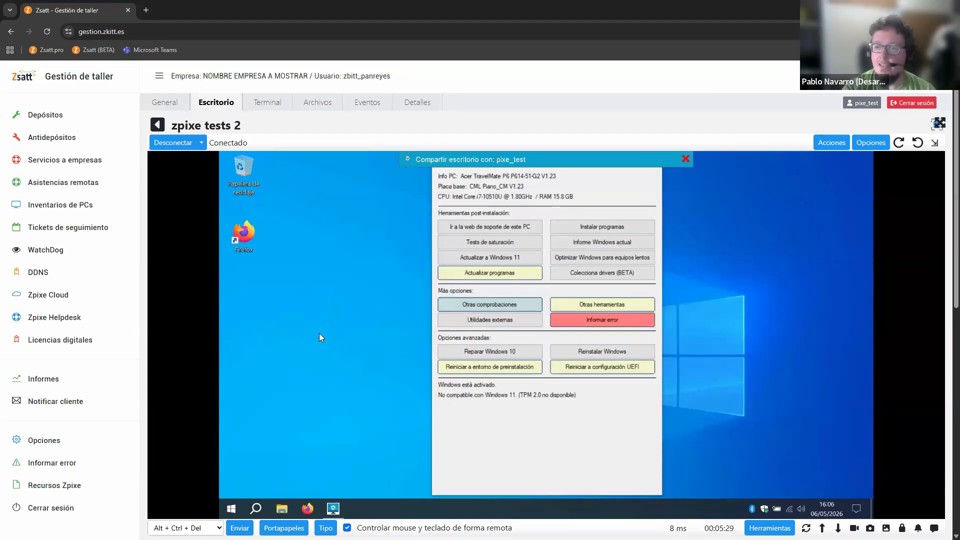
click(595, 350)
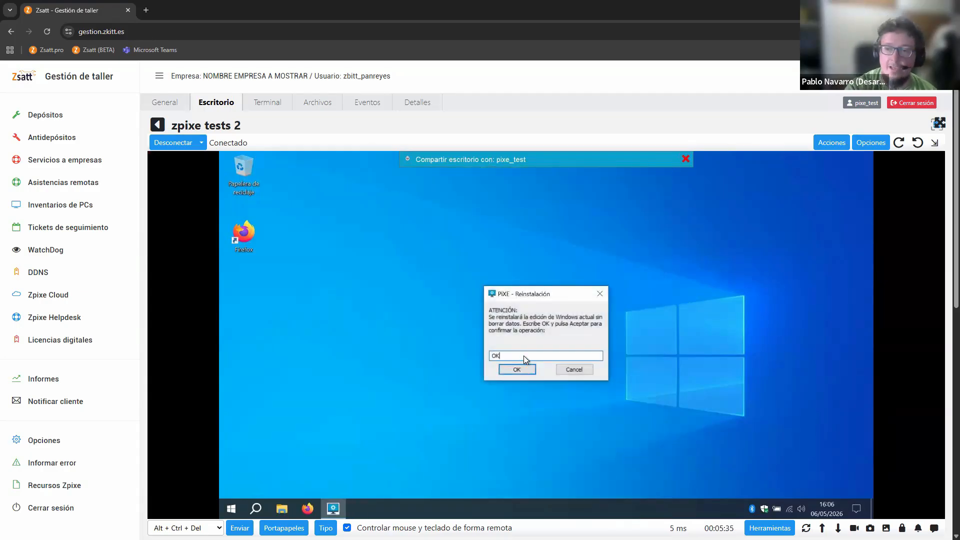
text(OK)
click(516, 368)
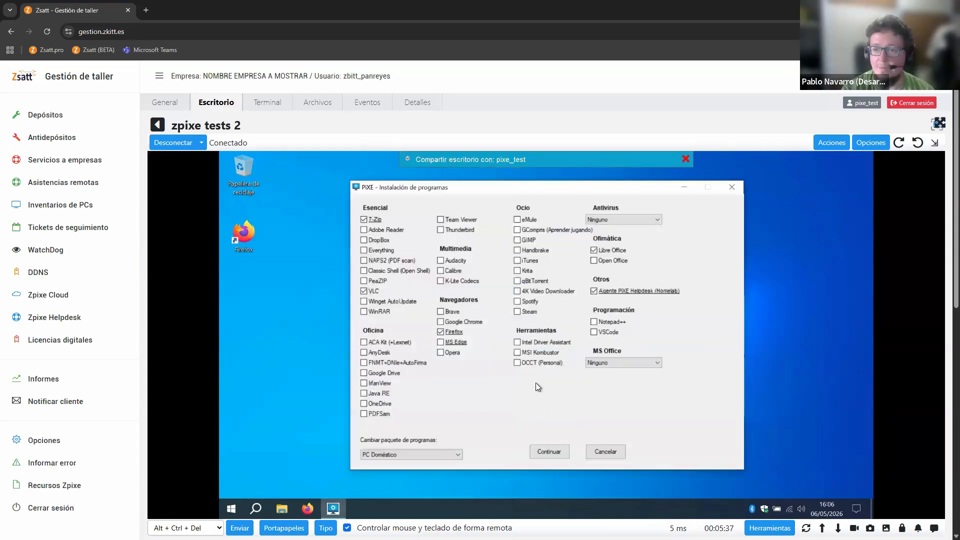
click(545, 451)
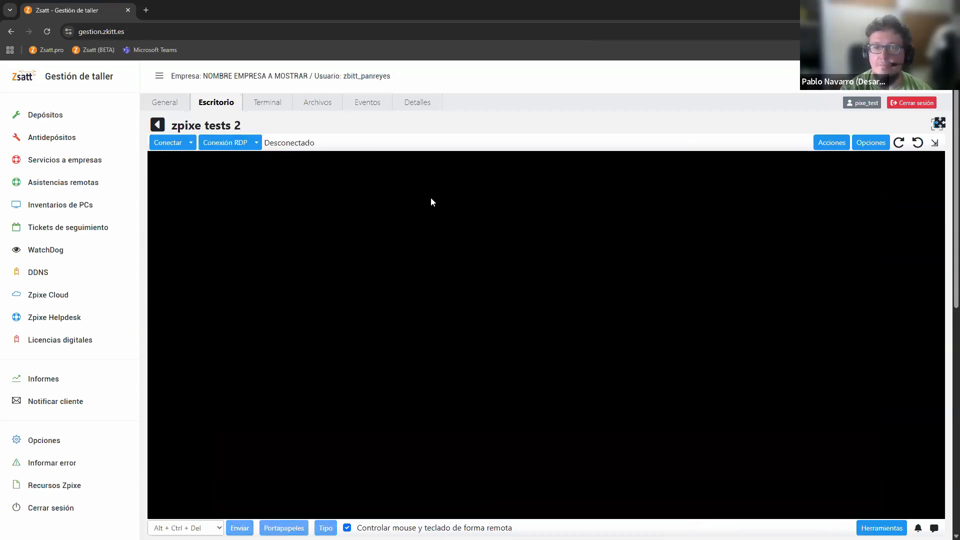
Open the Zpixe Cloud computer list and examine the latest screenshot and entry of the Reinstalar W11 prueba portátil session
click(47, 298)
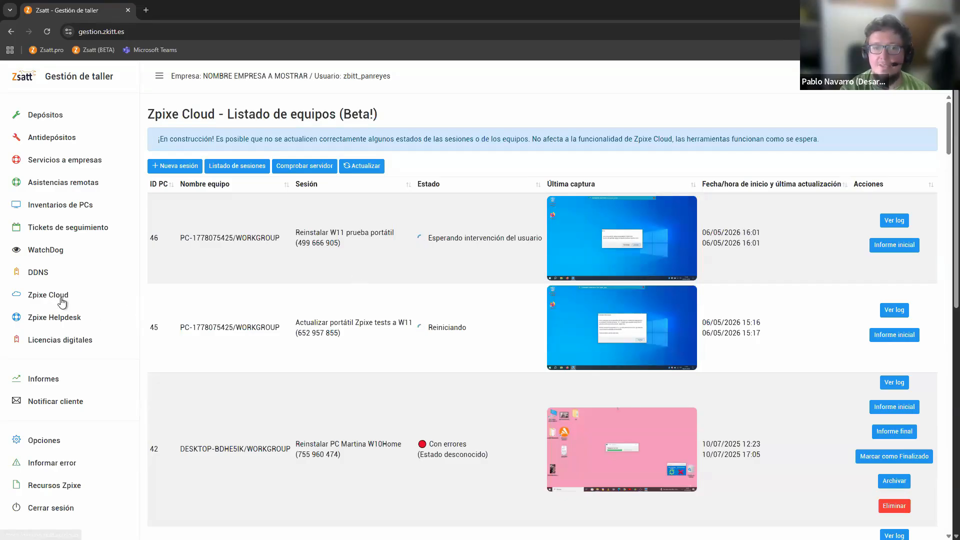
click(627, 273)
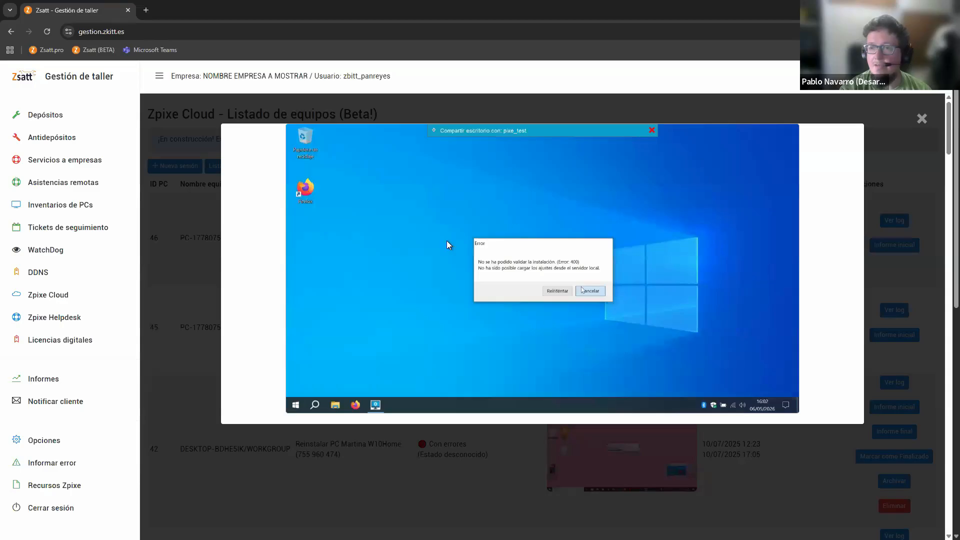
click(925, 124)
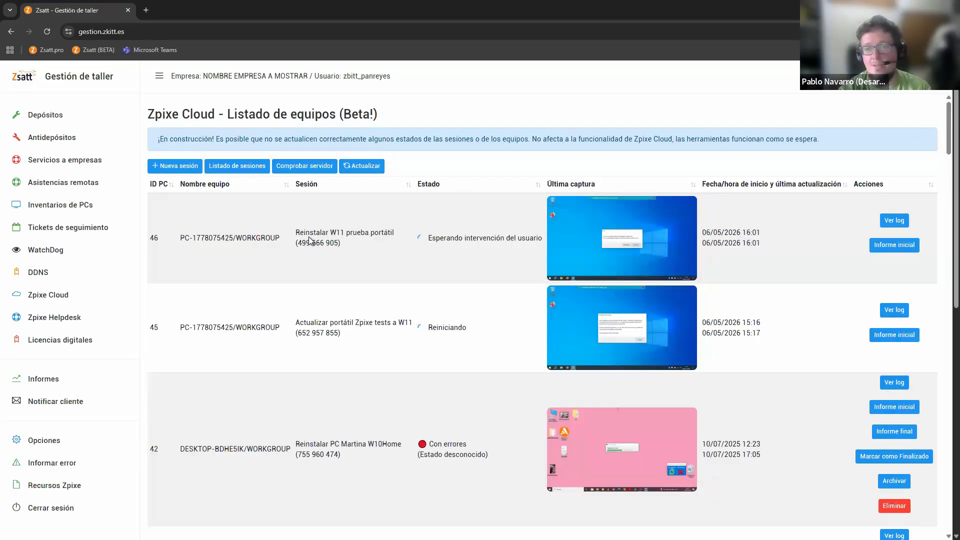
drag(150, 239, 849, 251)
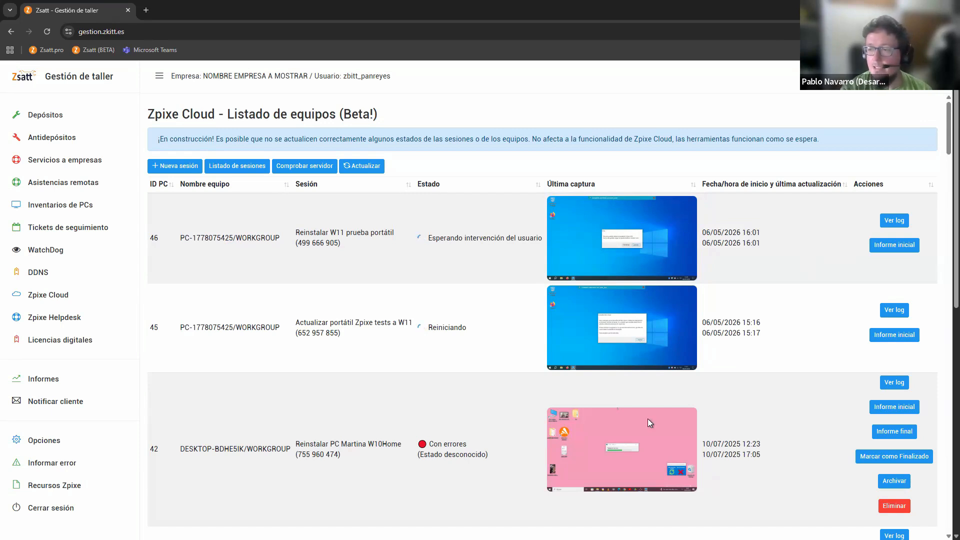
Examine the session log of computer DESKTOP-BDHE5IK and close it
click(894, 383)
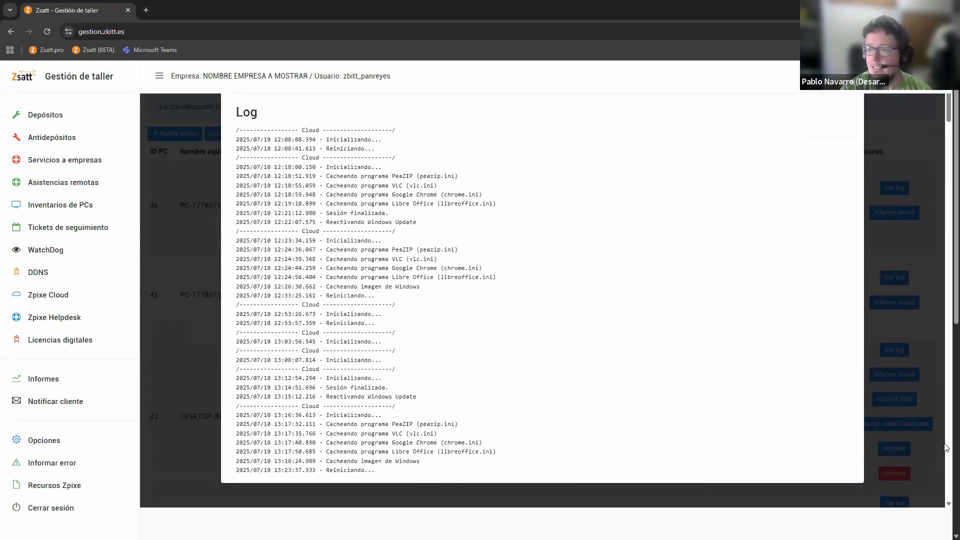
scroll(894, 199, up, 2)
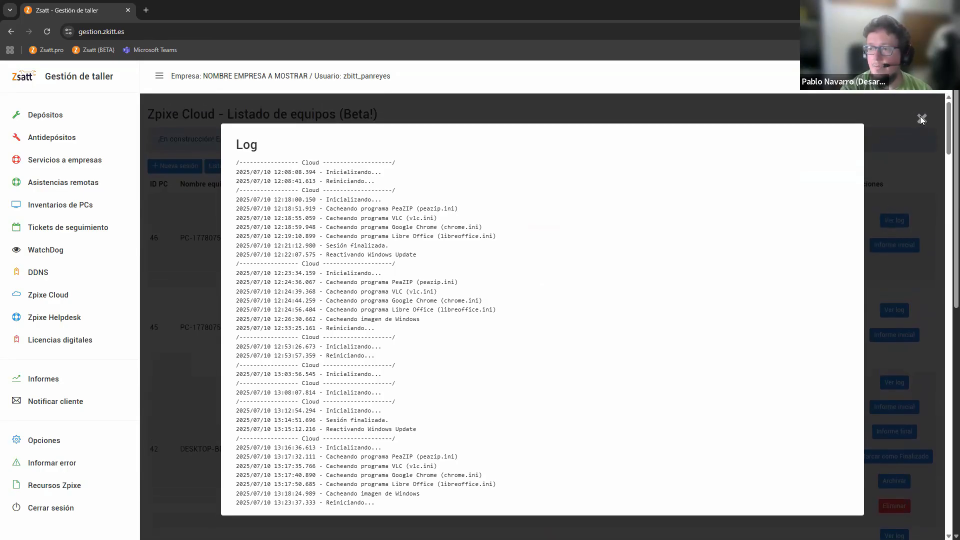
click(922, 120)
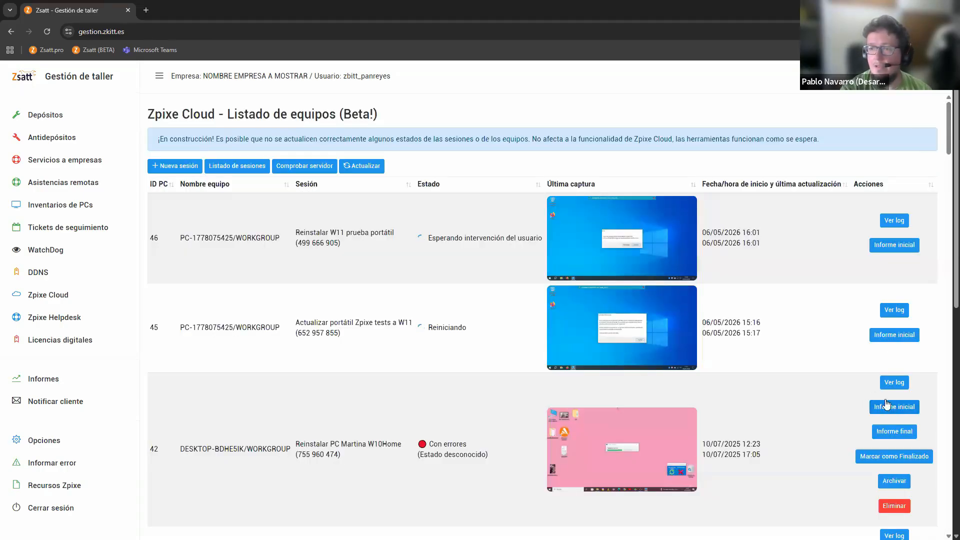
Review the initial and final PC reports of computer DESKTOP-BDHE5IK, closing each one after viewing
click(887, 405)
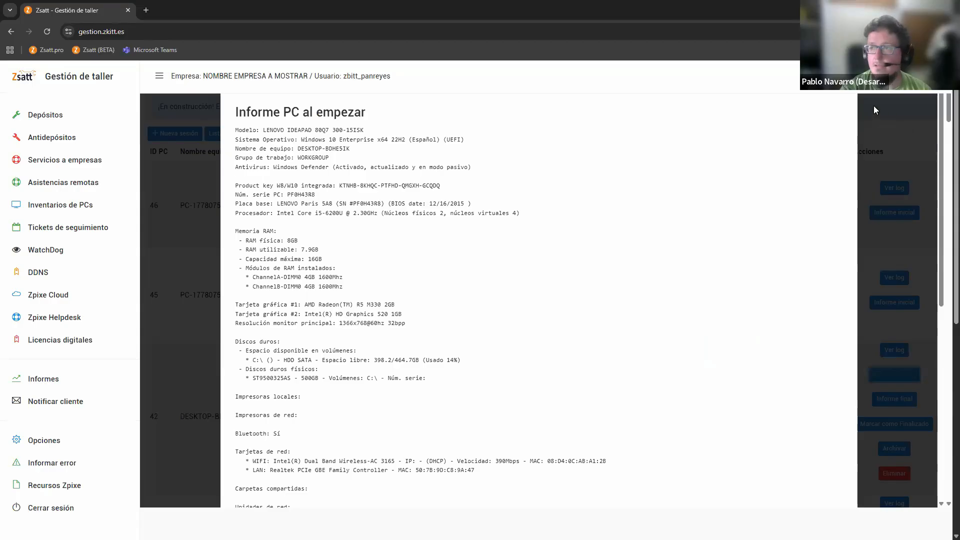
scroll(890, 125, up, 1)
click(915, 119)
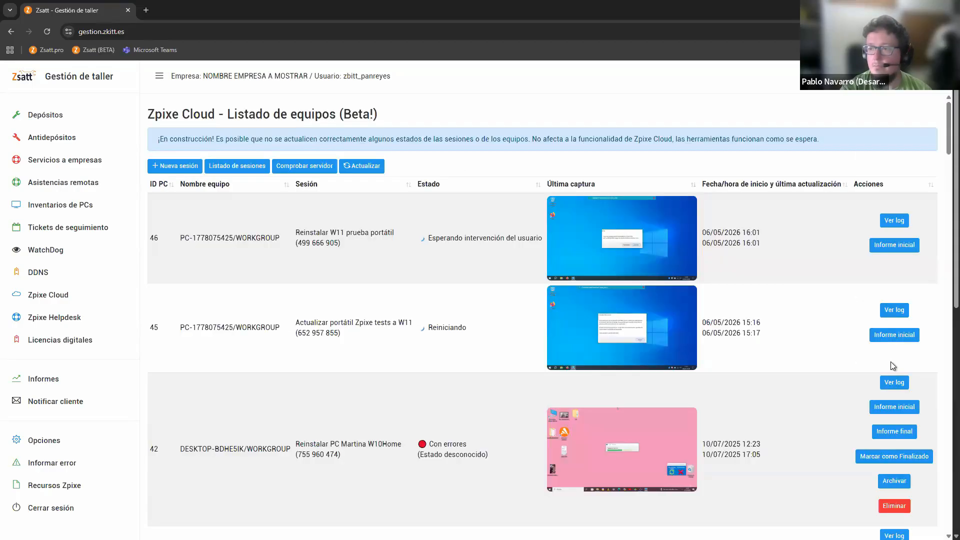
click(898, 433)
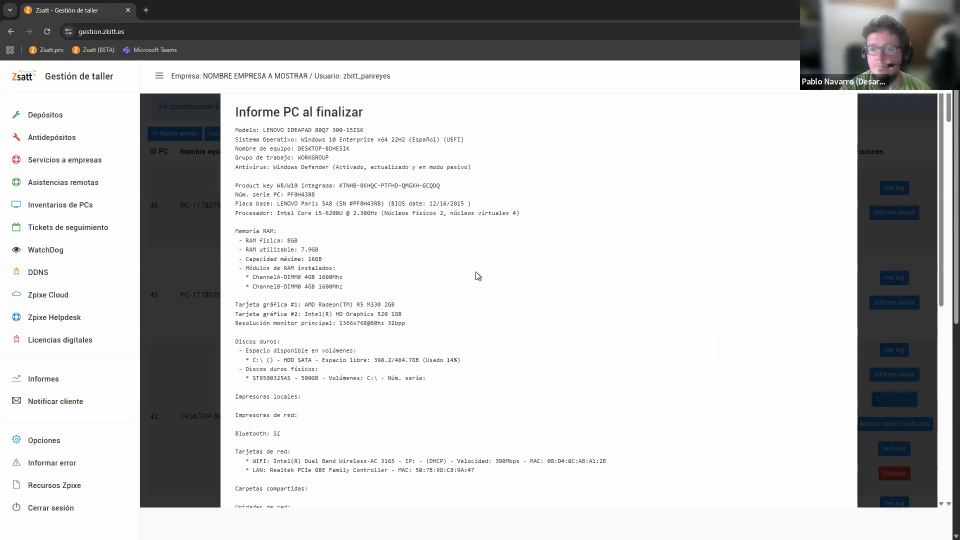
scroll(569, 239, up, 2)
click(914, 119)
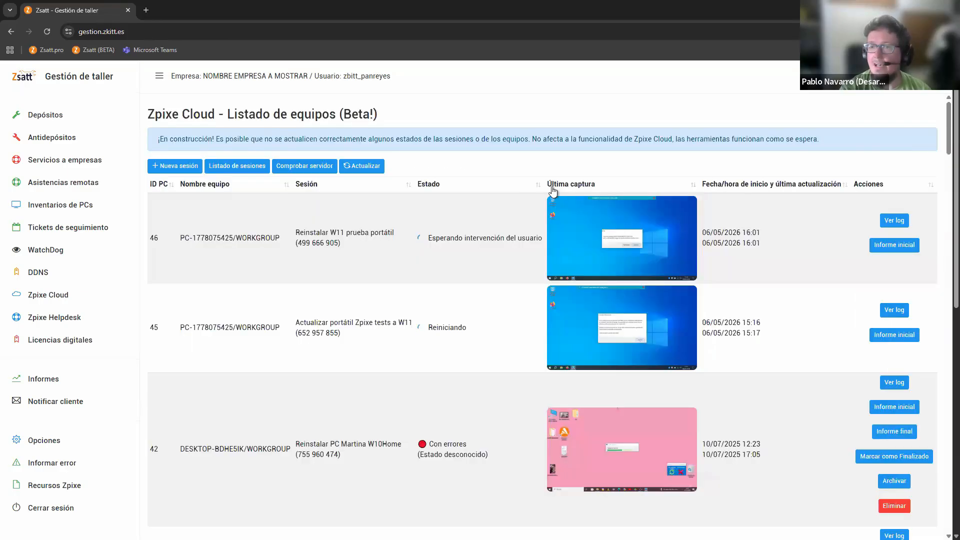
Check the local Zpixe Cloud server's status, switch to the presentation and advance to the Futuro de Zpixe Cloud slide
click(308, 171)
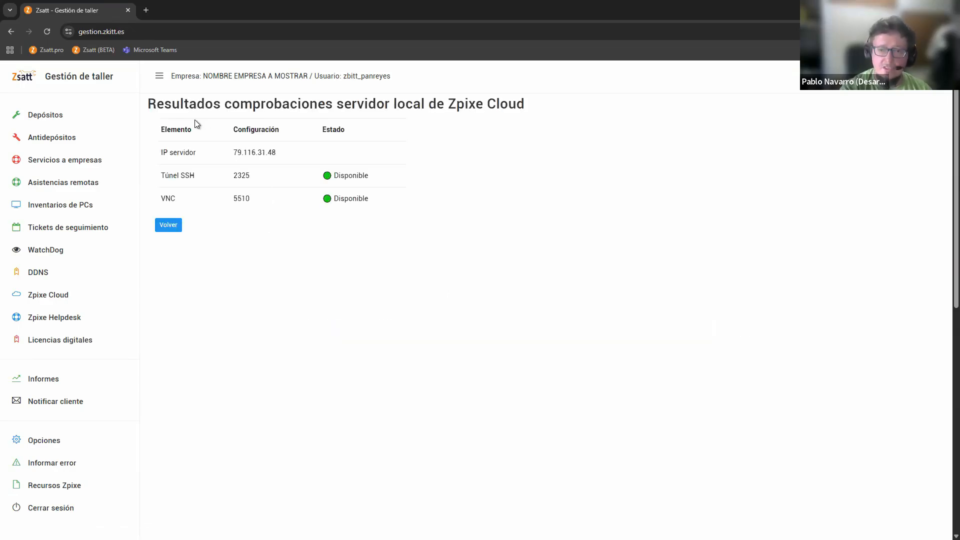
drag(160, 76, 228, 110)
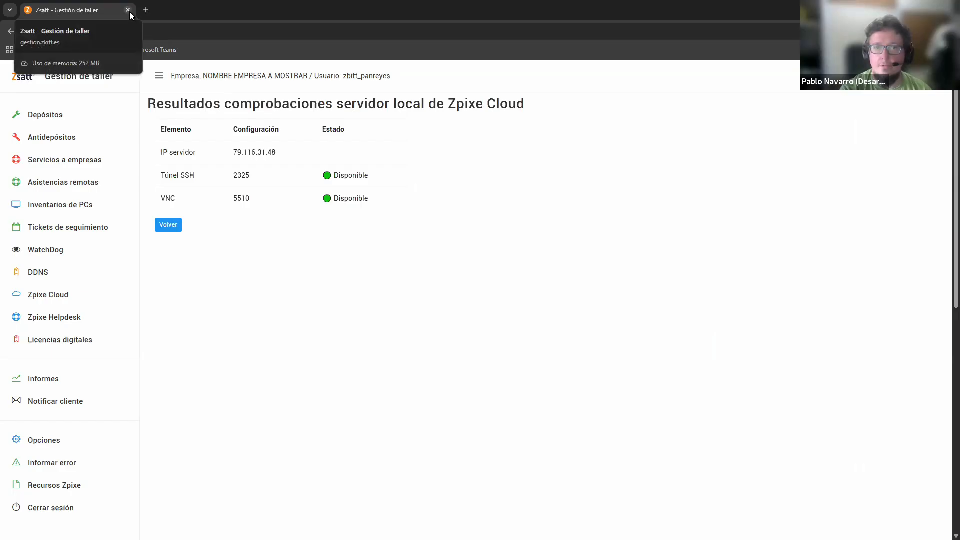
key(alt+Tab)
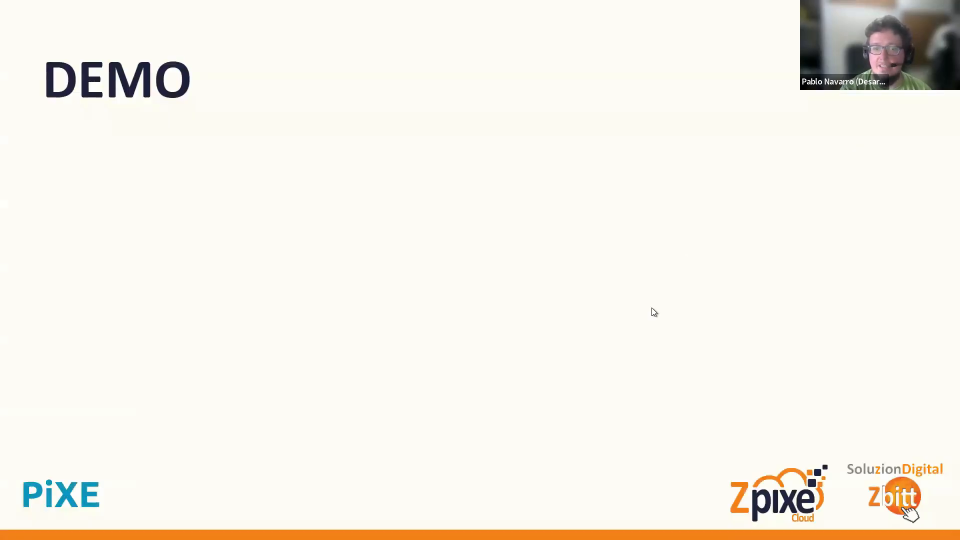
click(915, 254)
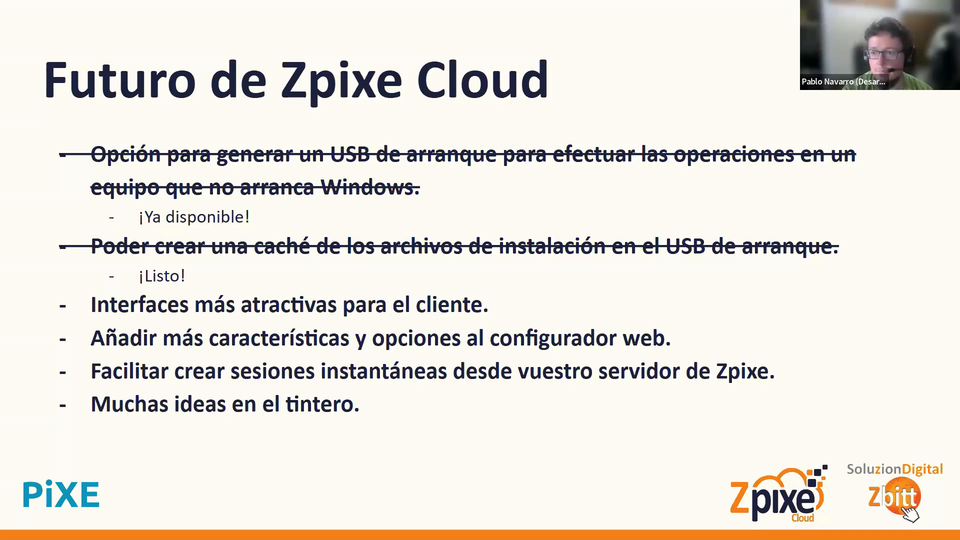
Bring the UltraVNC viewer over the slide and try the Auto Scale screen display mode
drag(959, 255, 526, 232)
right_click(526, 232)
mouse_move(587, 423)
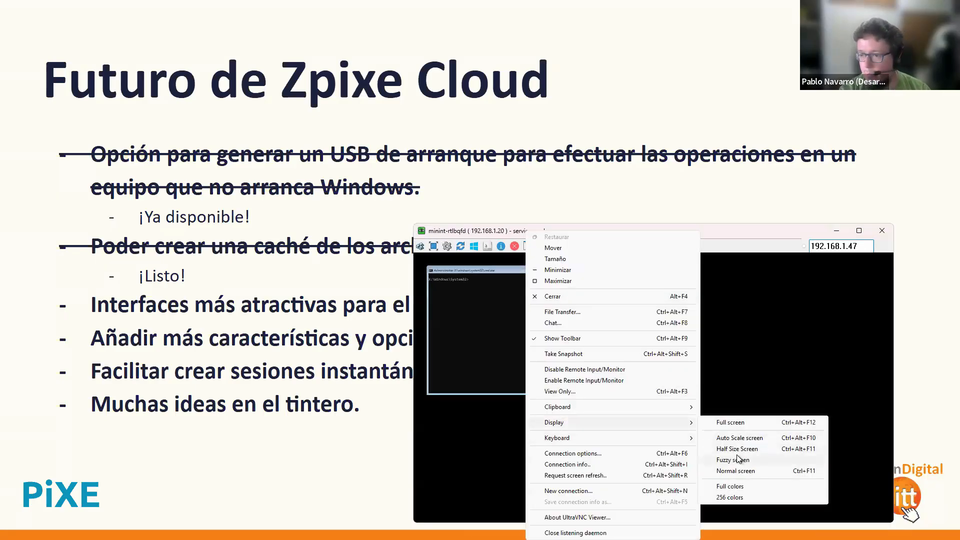
click(740, 438)
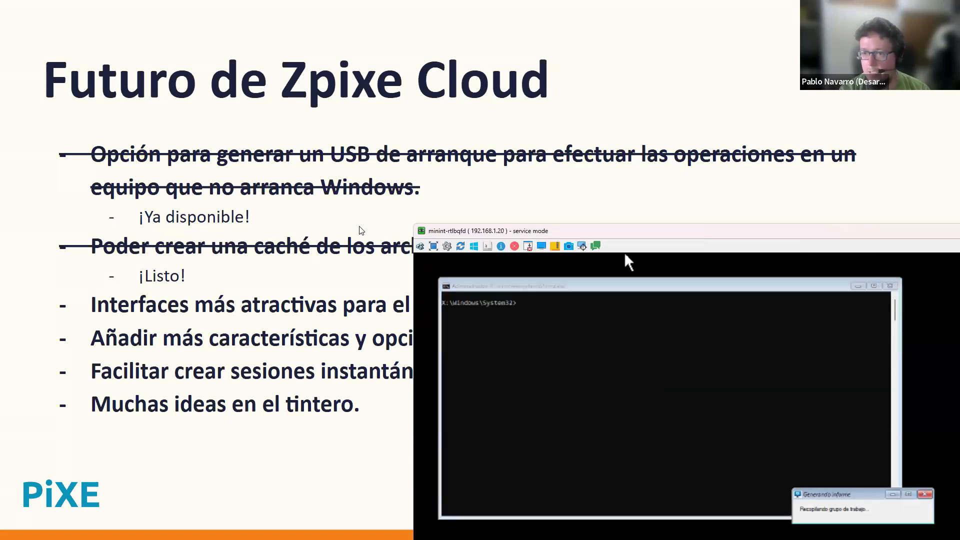
Set the UltraVNC viewer's display to Half Size Screen and move the window clear of most of the slide text
drag(417, 224, 420, 147)
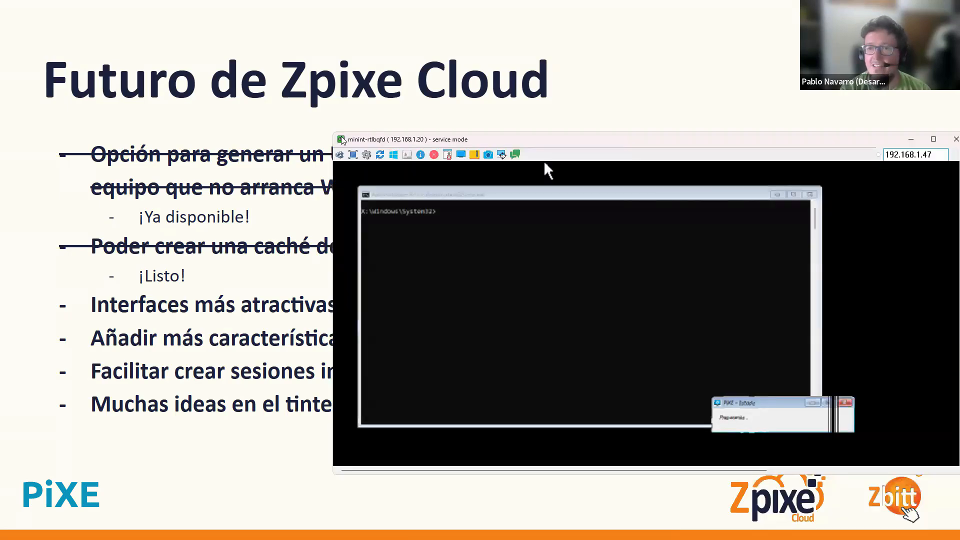
right_click(420, 145)
mouse_move(493, 332)
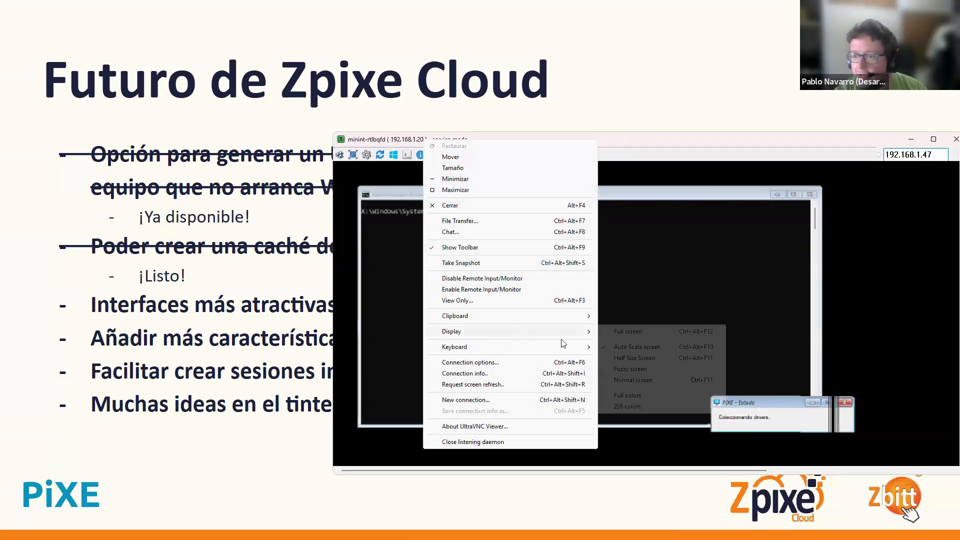
click(649, 359)
right_click(471, 251)
drag(335, 132, 326, 153)
right_click(326, 152)
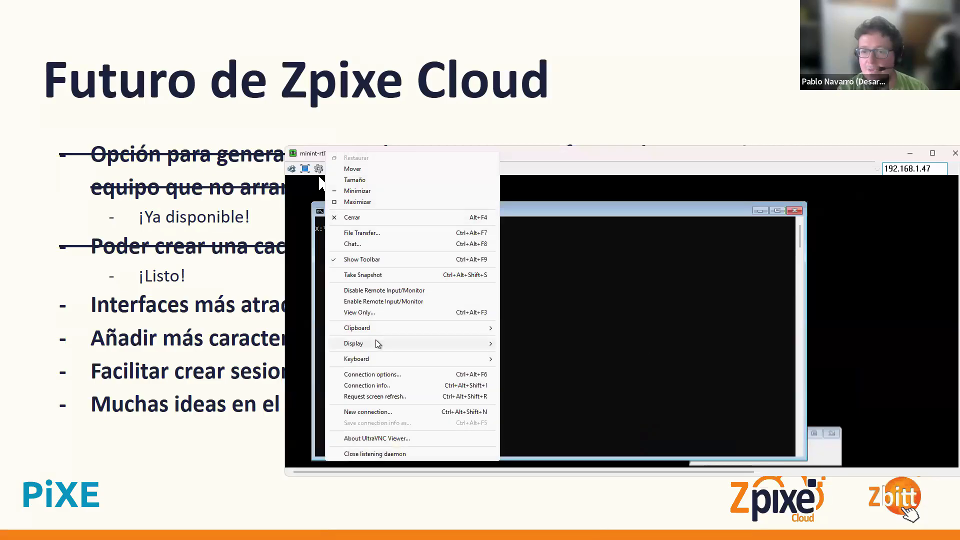
mouse_move(376, 343)
click(559, 370)
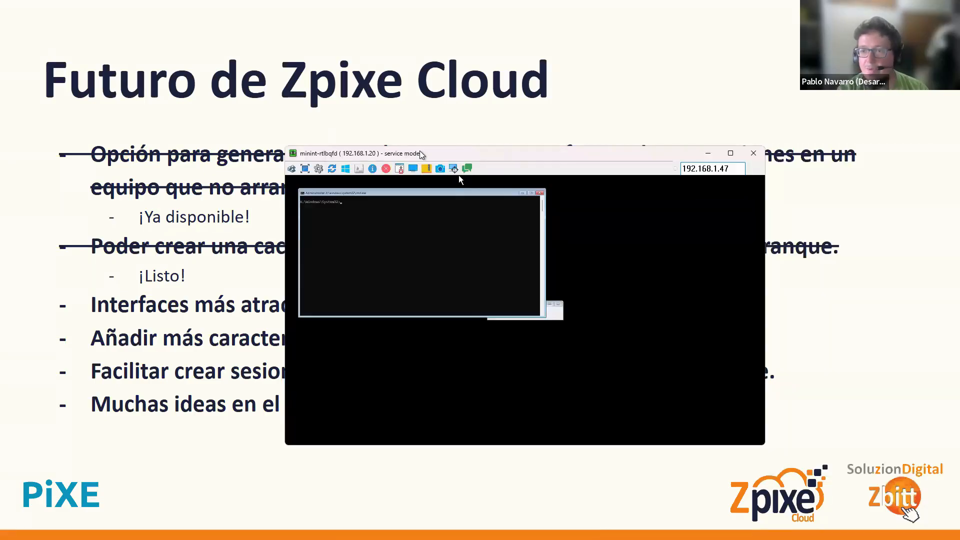
drag(420, 154, 670, 222)
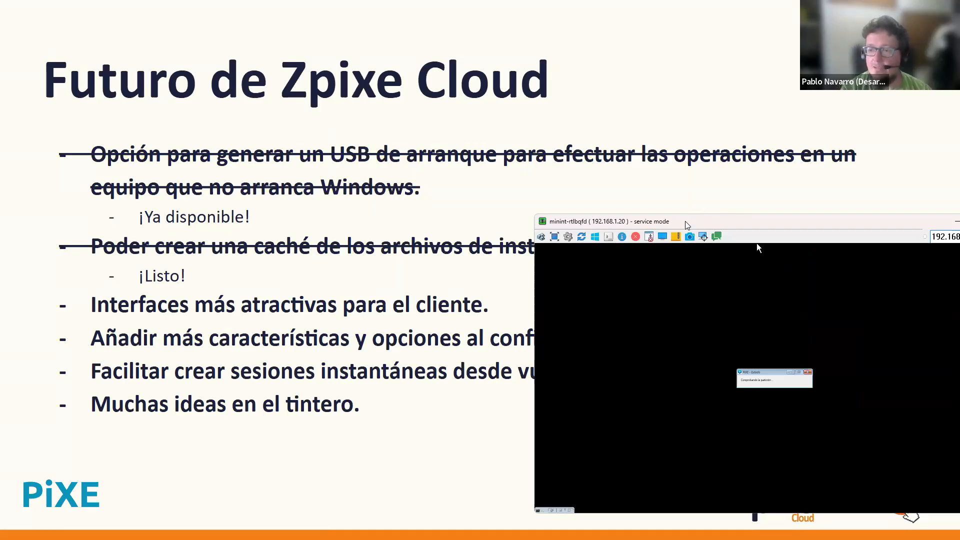
drag(688, 225, 800, 361)
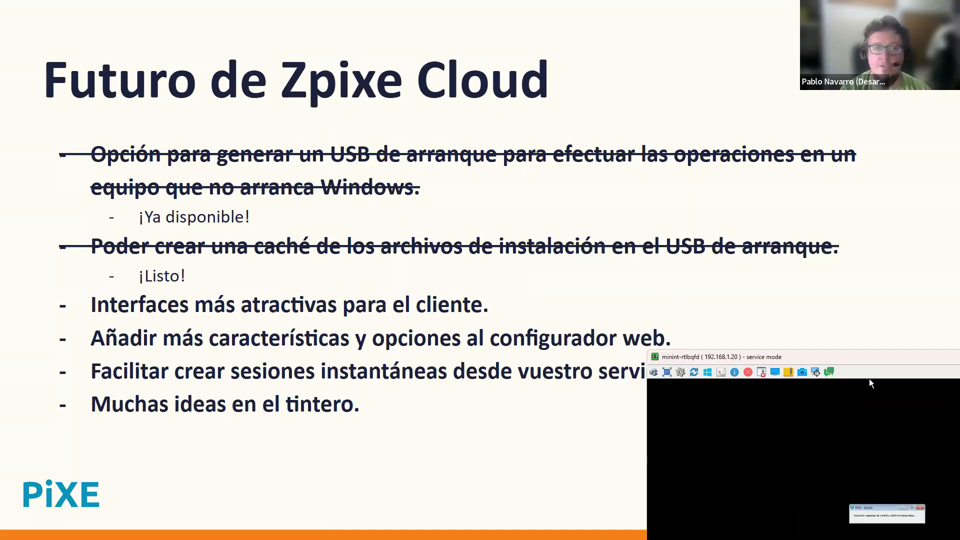